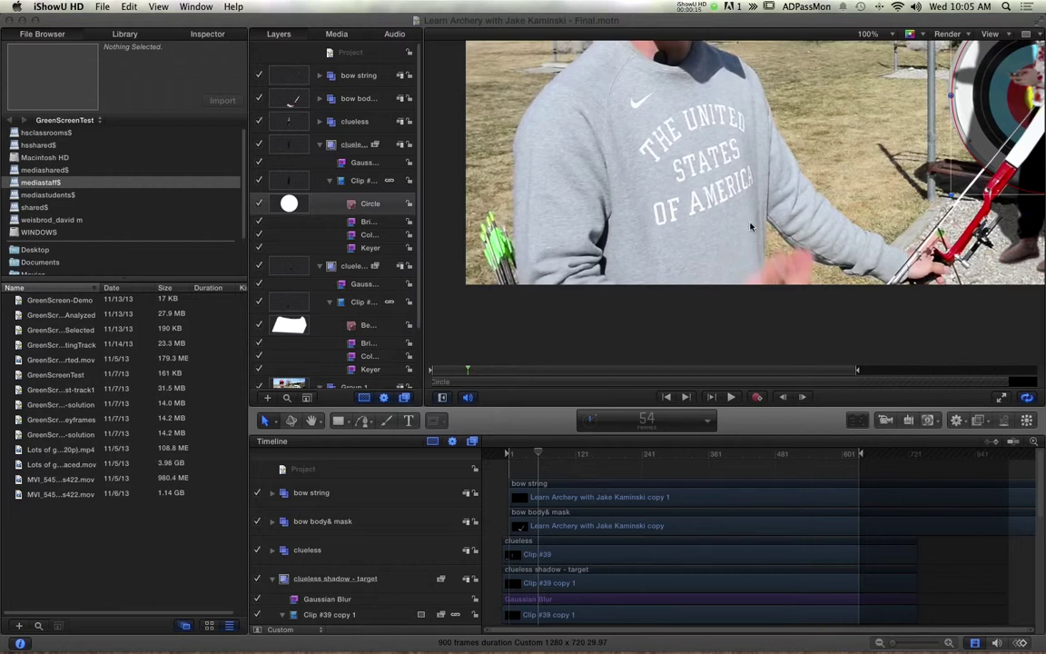
Turn off and collapse the clueless shadow - target and clueless shadow - ground groups in the timeline.
key("super+minus")
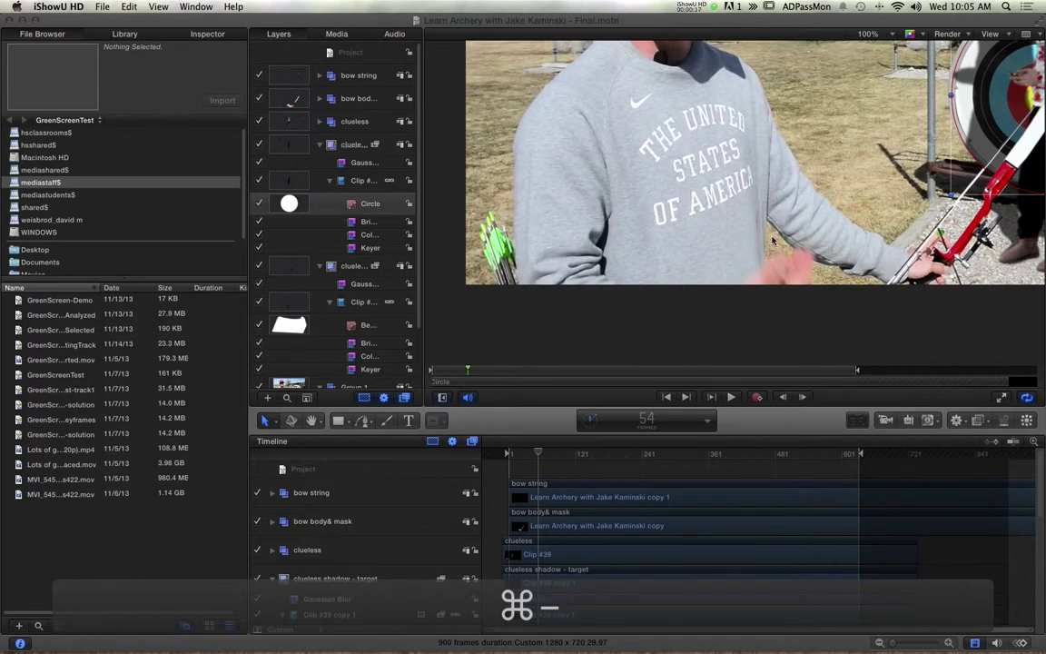
left_click(713, 198)
key("super+minus")
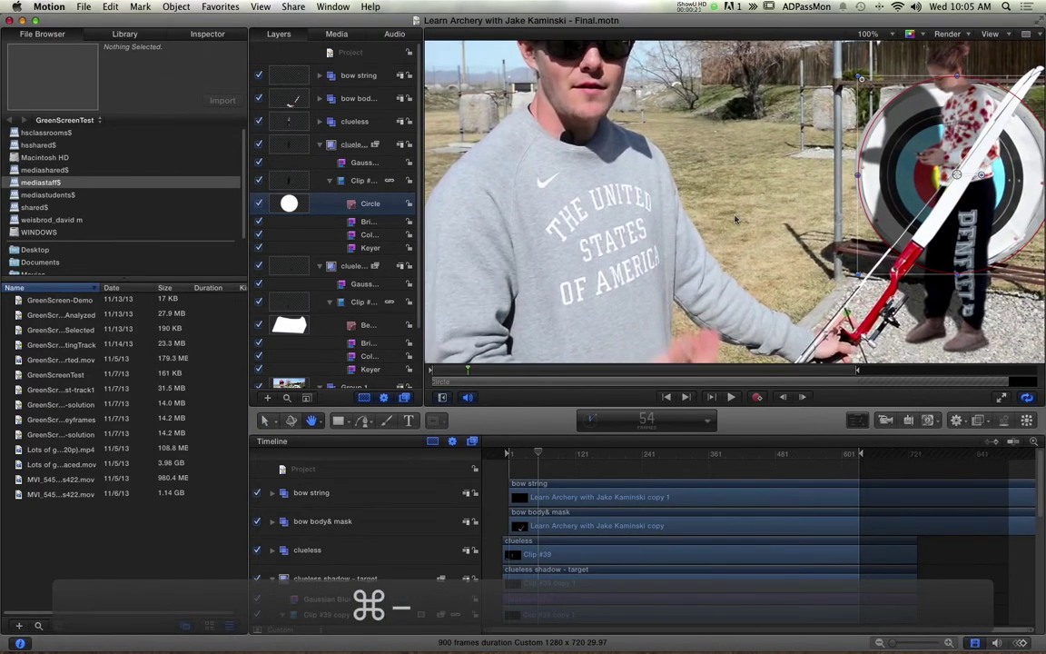
key("super+minus")
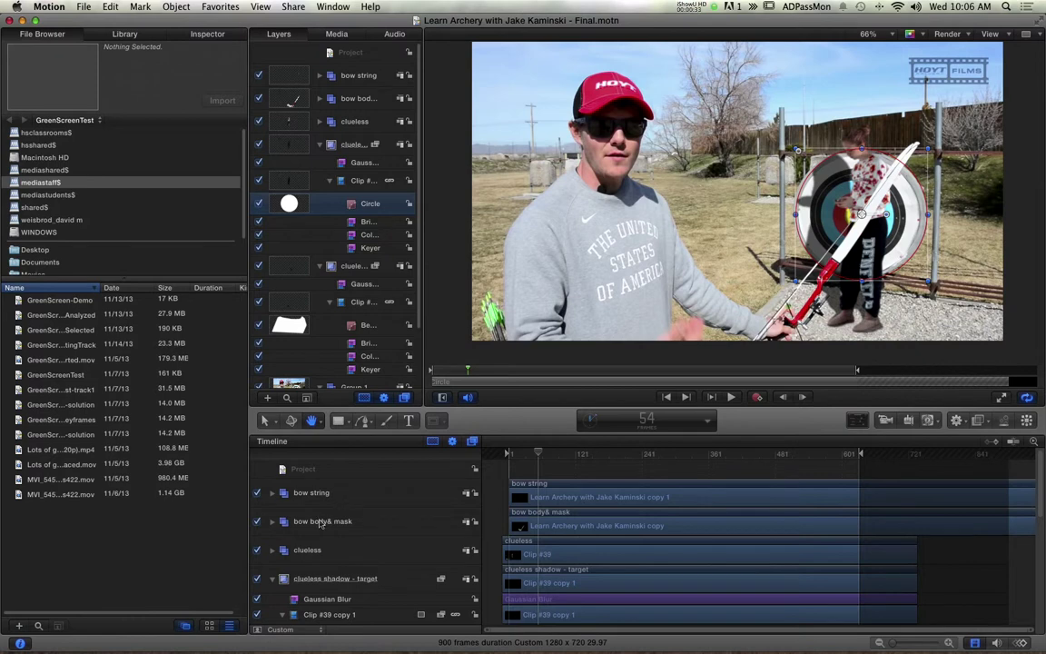
left_click(272, 579)
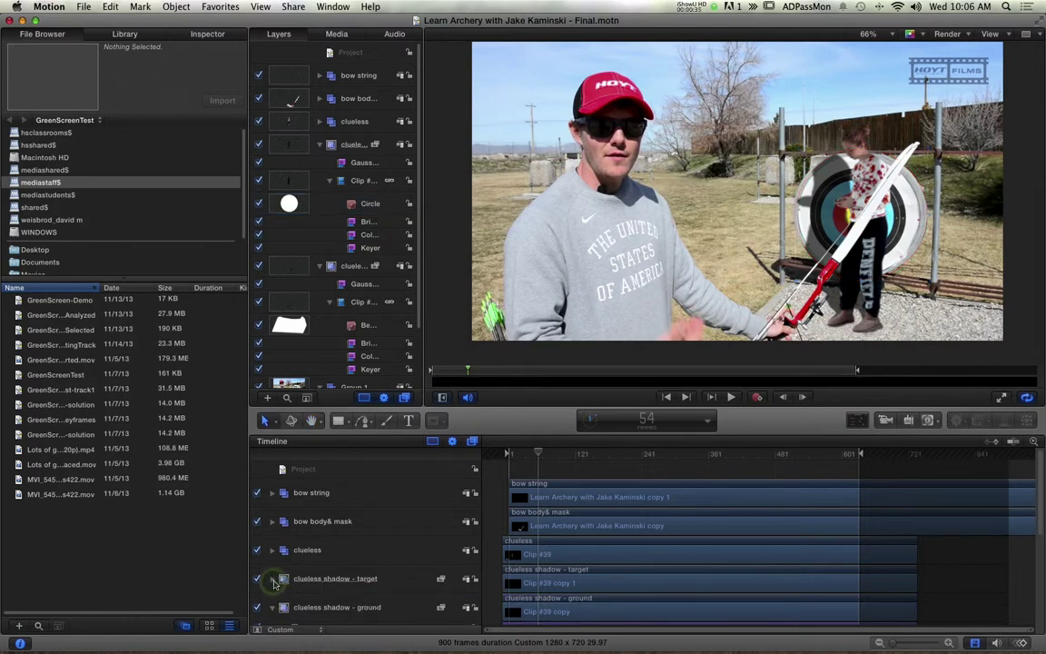
left_click(257, 607)
scroll(261, 610, "down", 5)
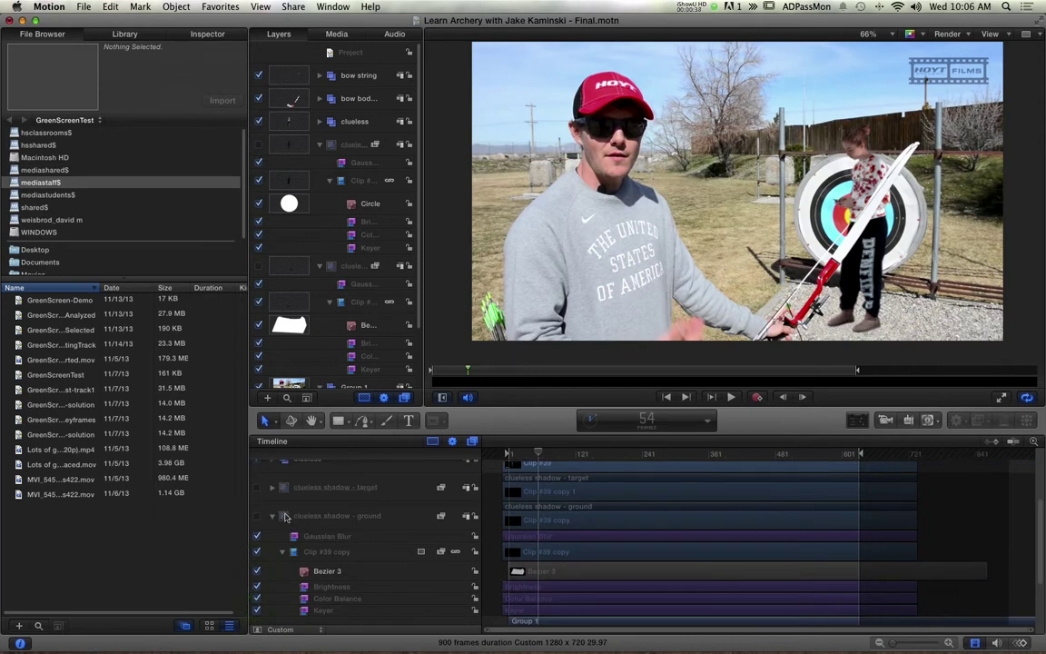
left_click(272, 516)
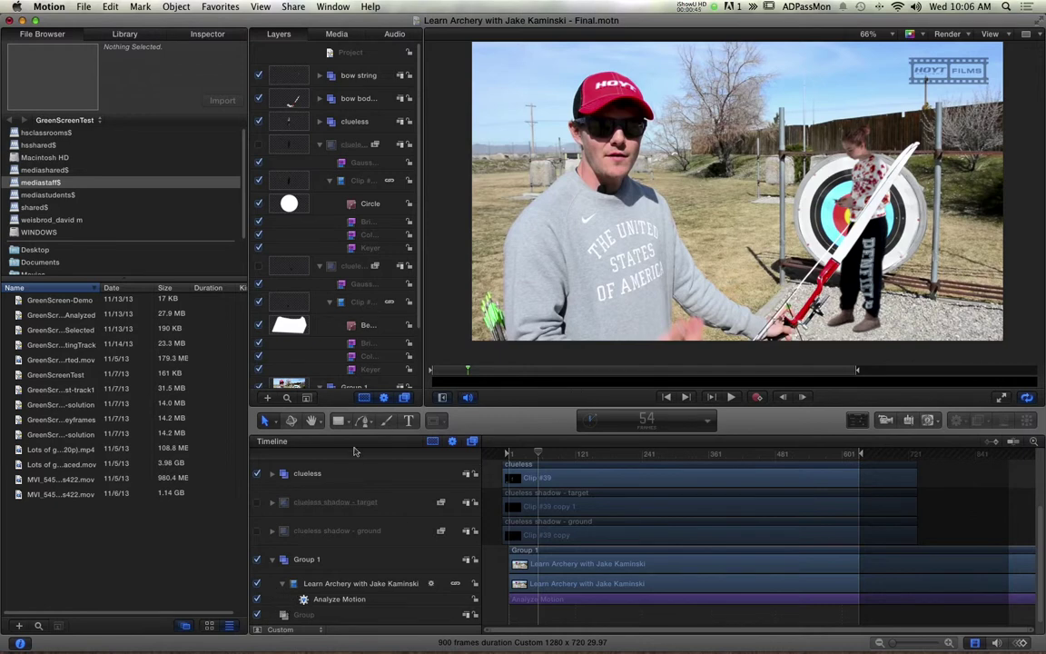
Turn off the bow body& mask and bow string groups, keeping the clueless group enabled.
scroll(330, 500, "up", 1)
scroll(329, 500, "up", 3)
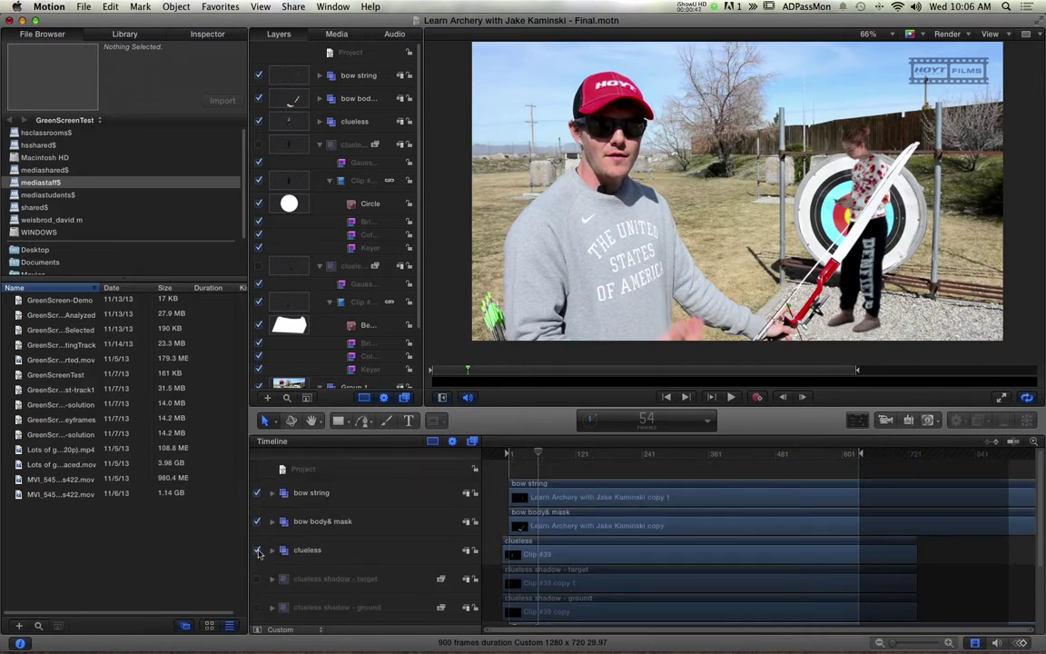
left_click(258, 550)
left_click(258, 550)
left_click(257, 521)
left_click(258, 492)
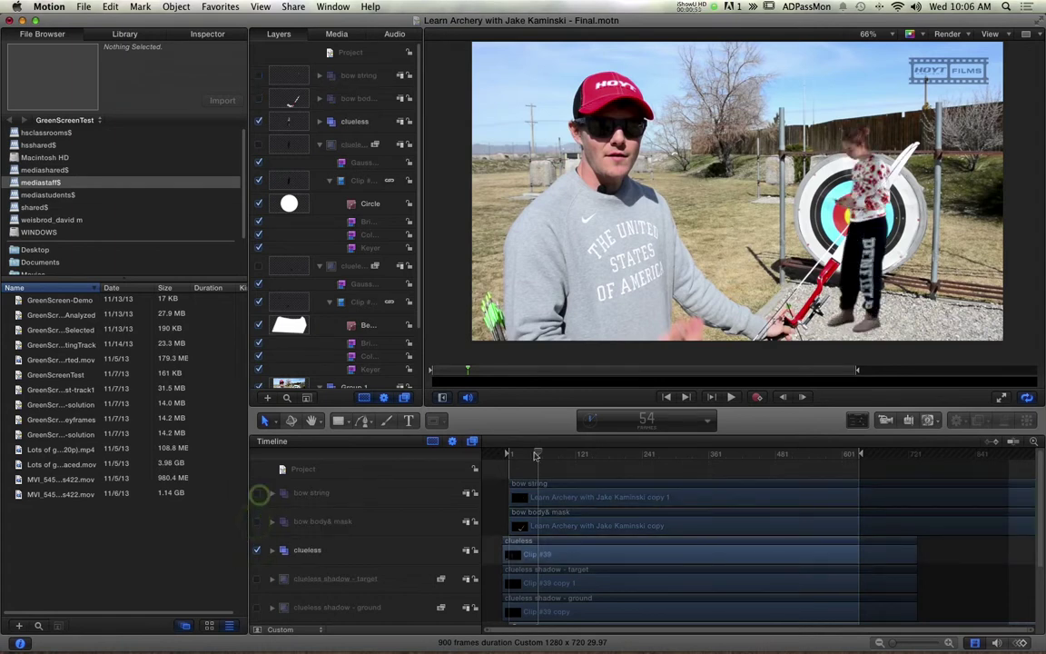
Scrub through the composite and park the playhead at frame 486, where the archer has the bow drawn.
left_click_drag(538, 457, 505, 457)
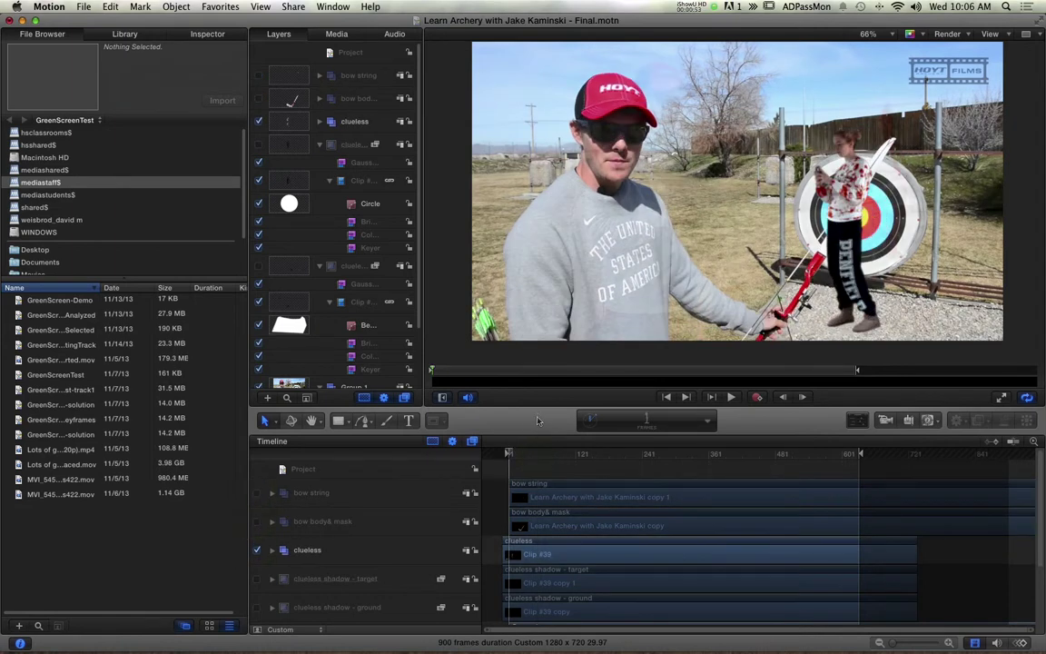
left_click(540, 456)
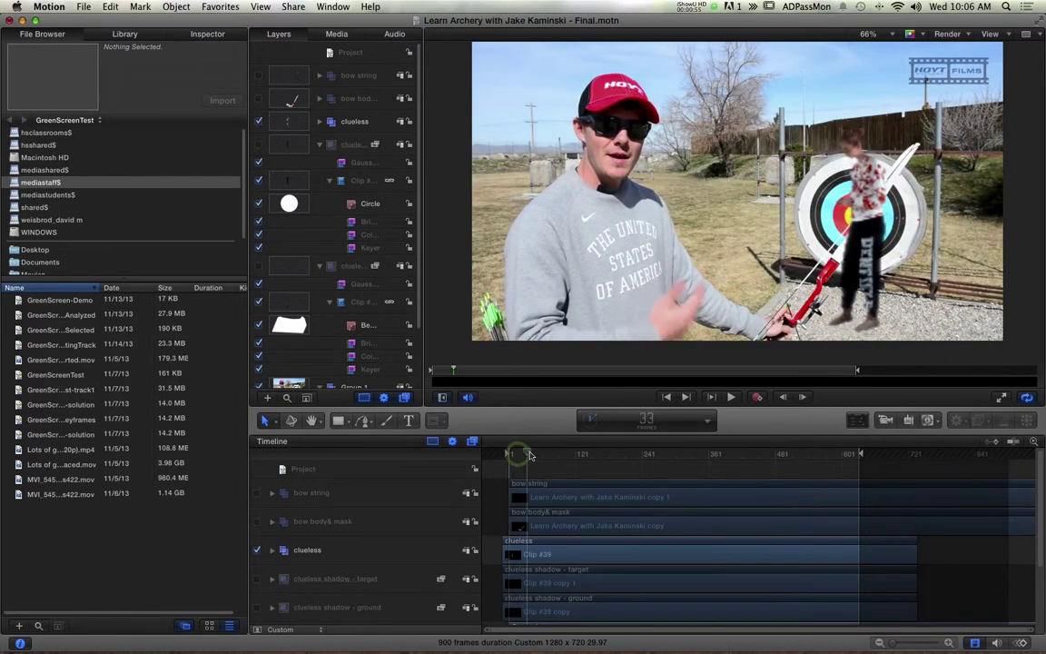
left_click_drag(540, 457, 804, 450)
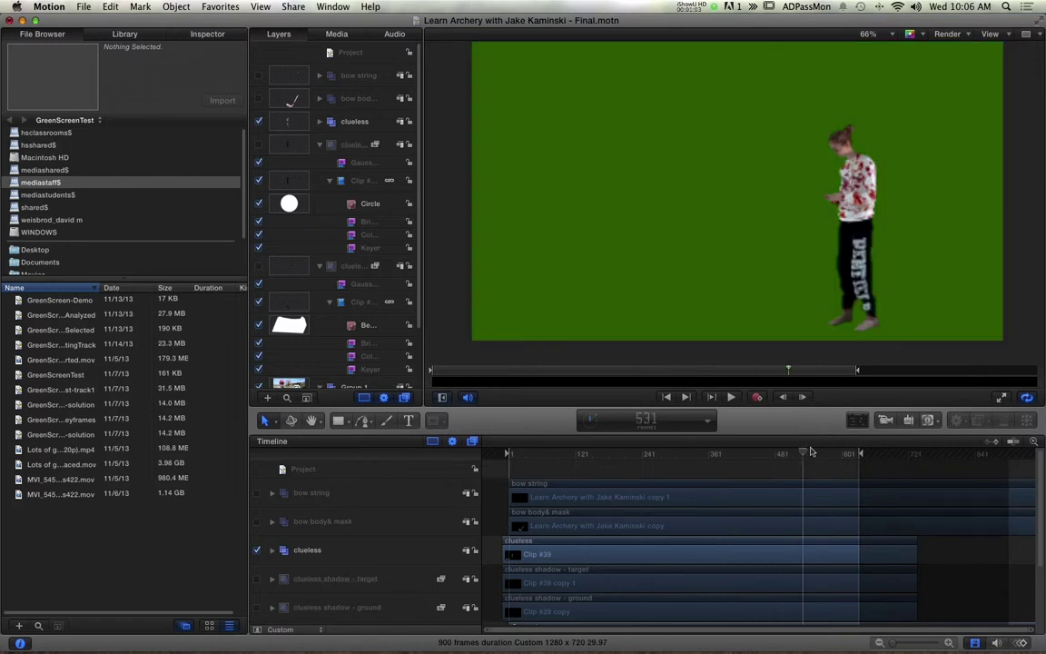
mouse_move(806, 452)
left_mouse_down()
mouse_move(732, 453)
mouse_move(863, 450)
mouse_move(712, 452)
mouse_move(778, 451)
left_mouse_up()
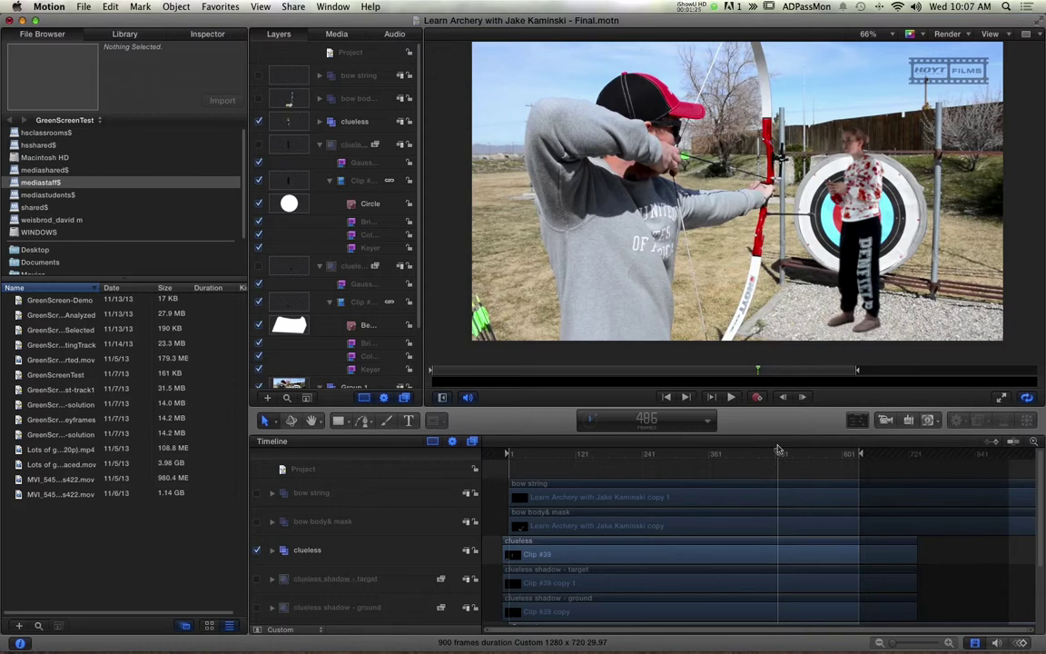
Expand the clueless group and its Clip #39, and turn off the clip's existing Color Balance filter.
left_click(272, 549)
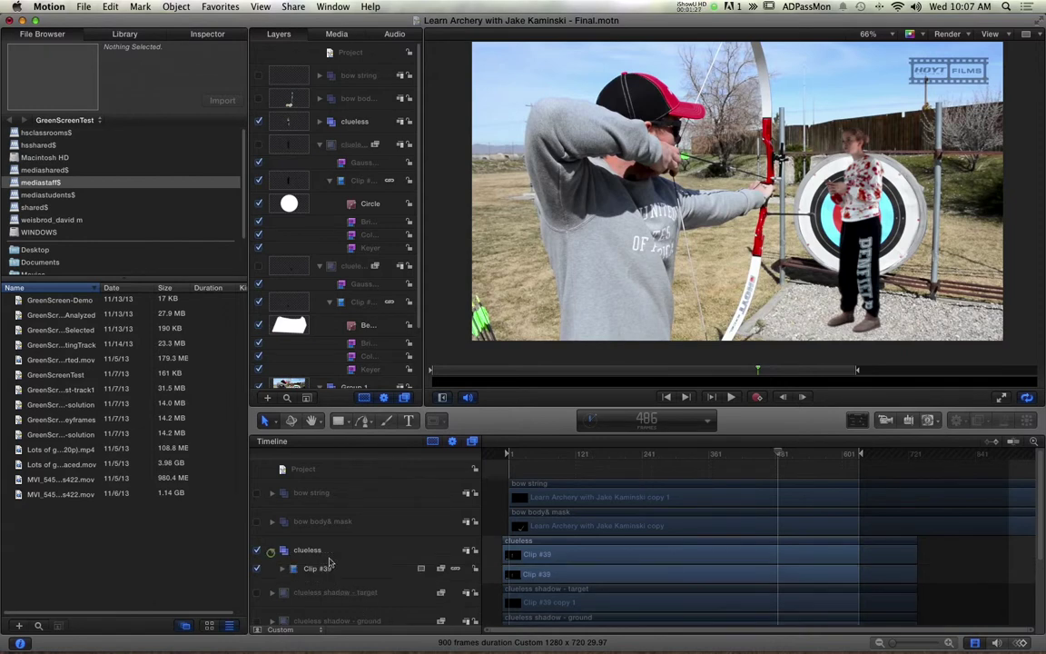
left_click(282, 571)
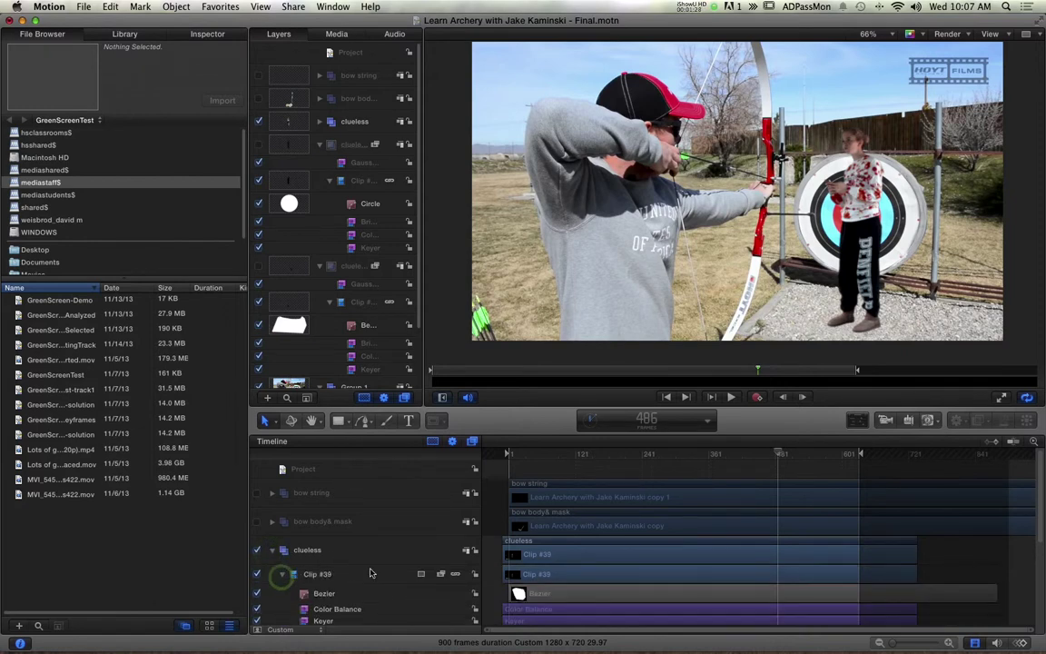
scroll(370, 573, "down", 2)
left_click(258, 581)
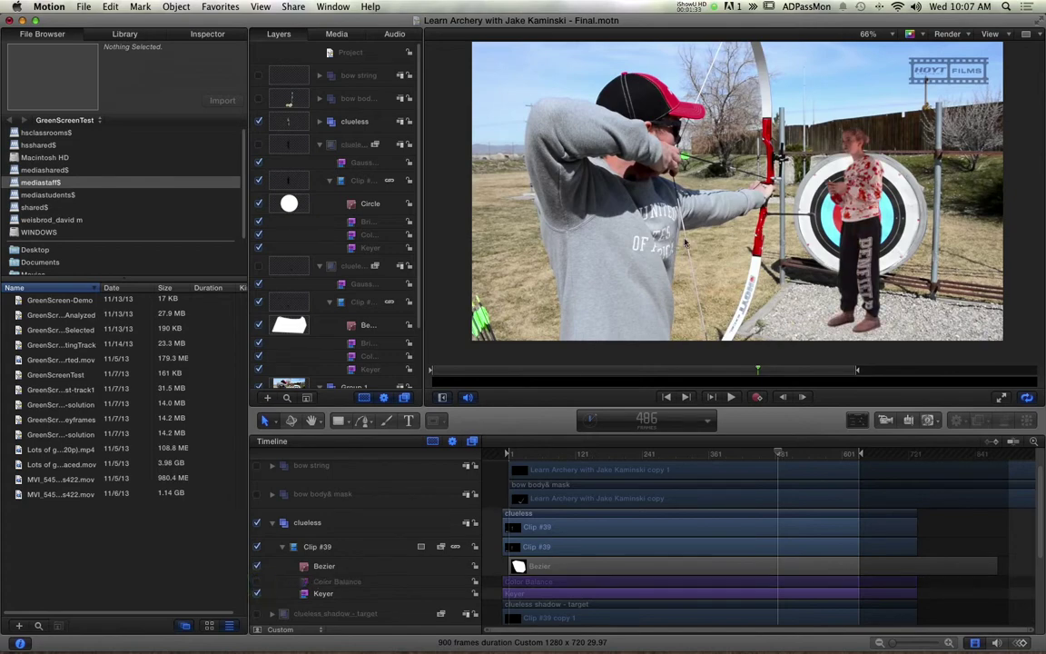
Switch the project window to full screen and select the Color Balance filter among the library's Color Correction filters.
key("super+equal")
key("super+equal")
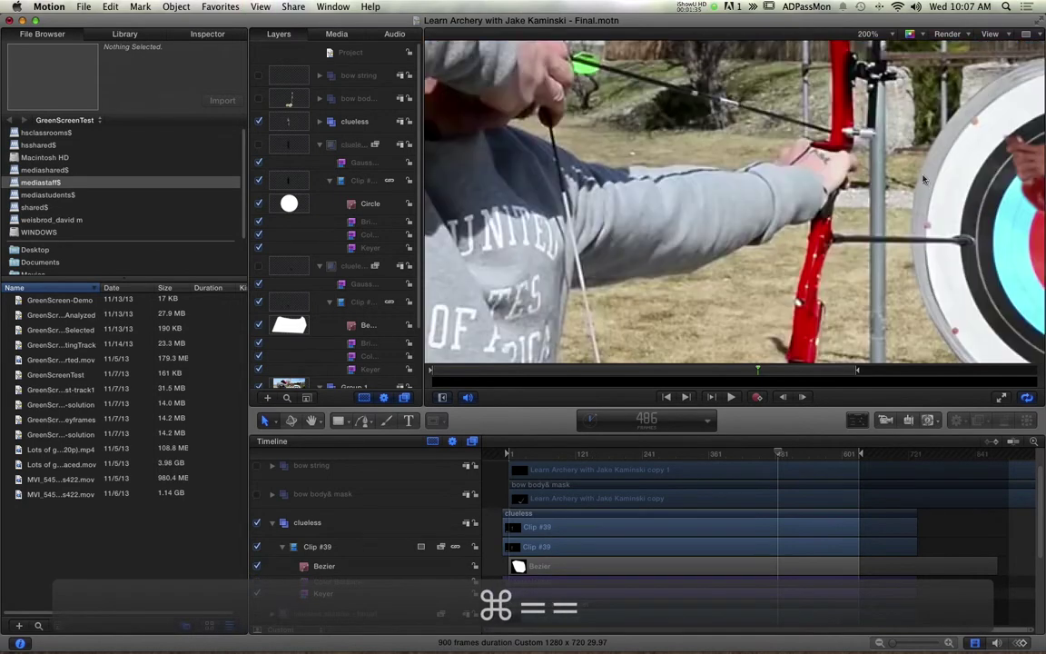
left_click_drag(849, 234, 531, 238)
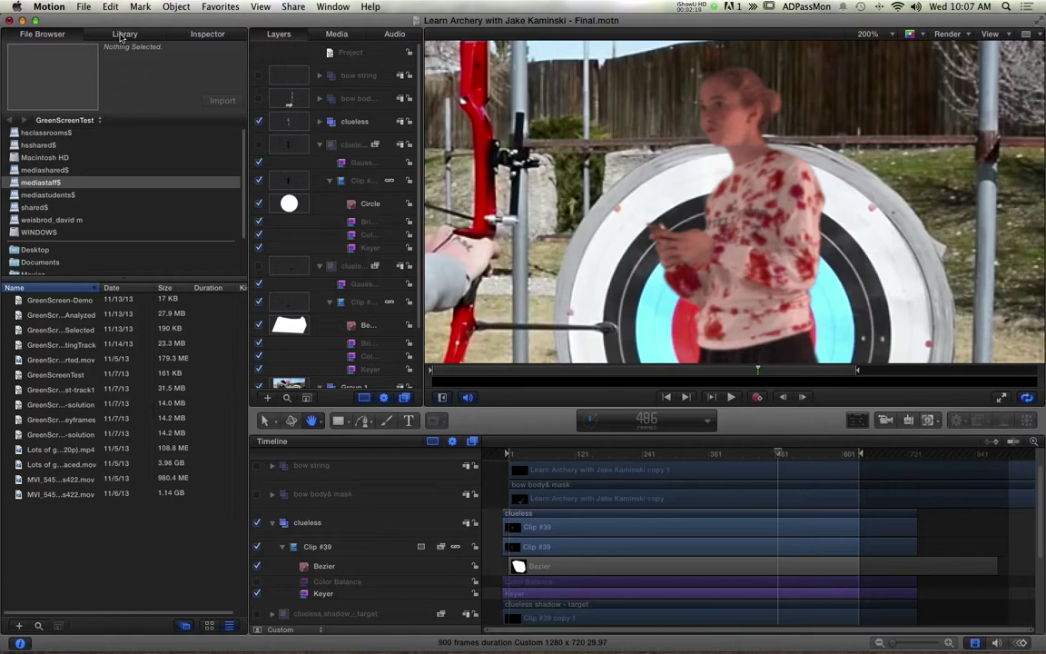
left_click(1040, 20)
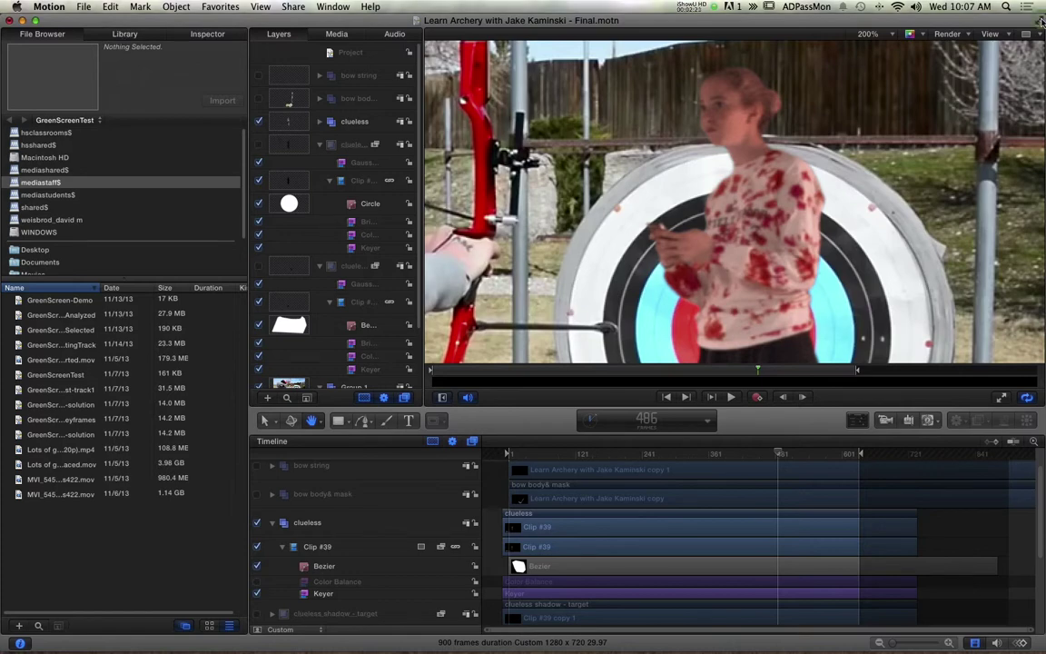
left_click(129, 23)
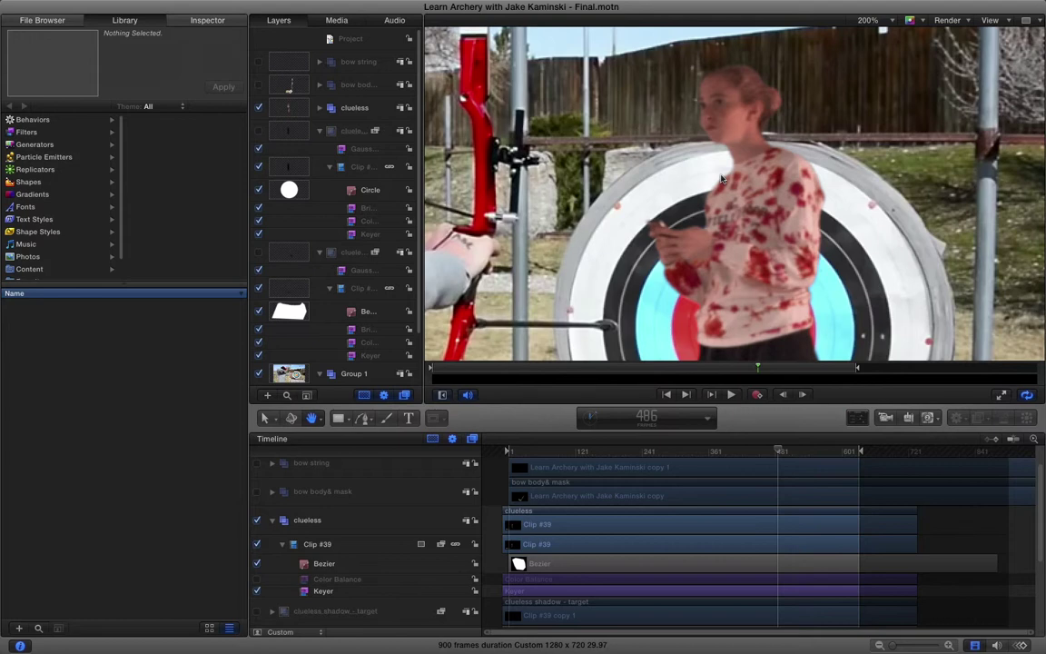
left_click(26, 131)
left_click(150, 157)
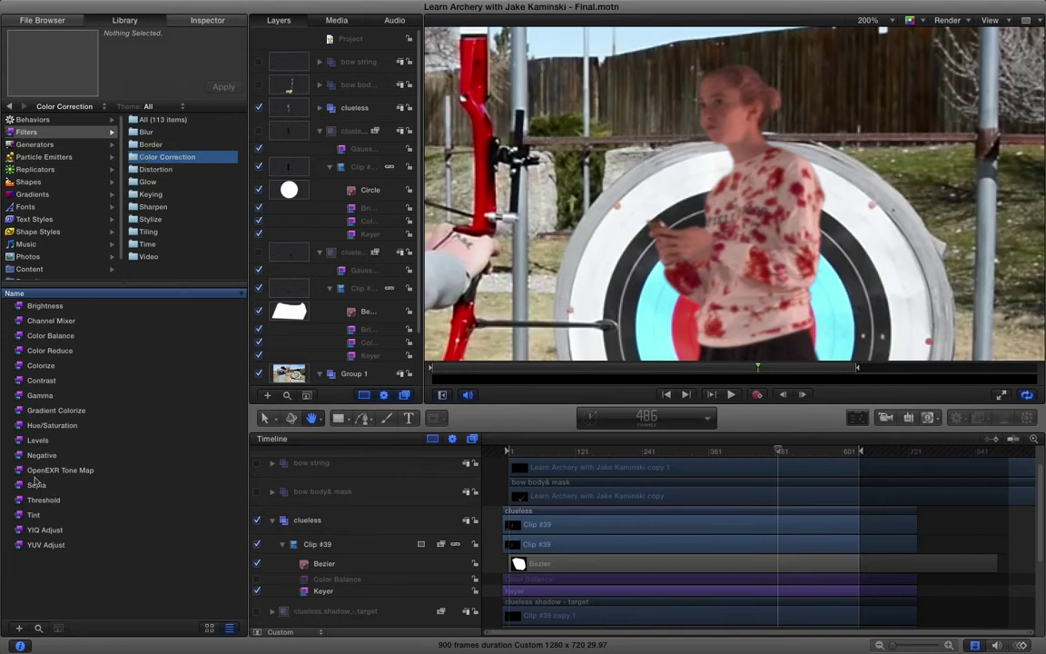
left_click(22, 335)
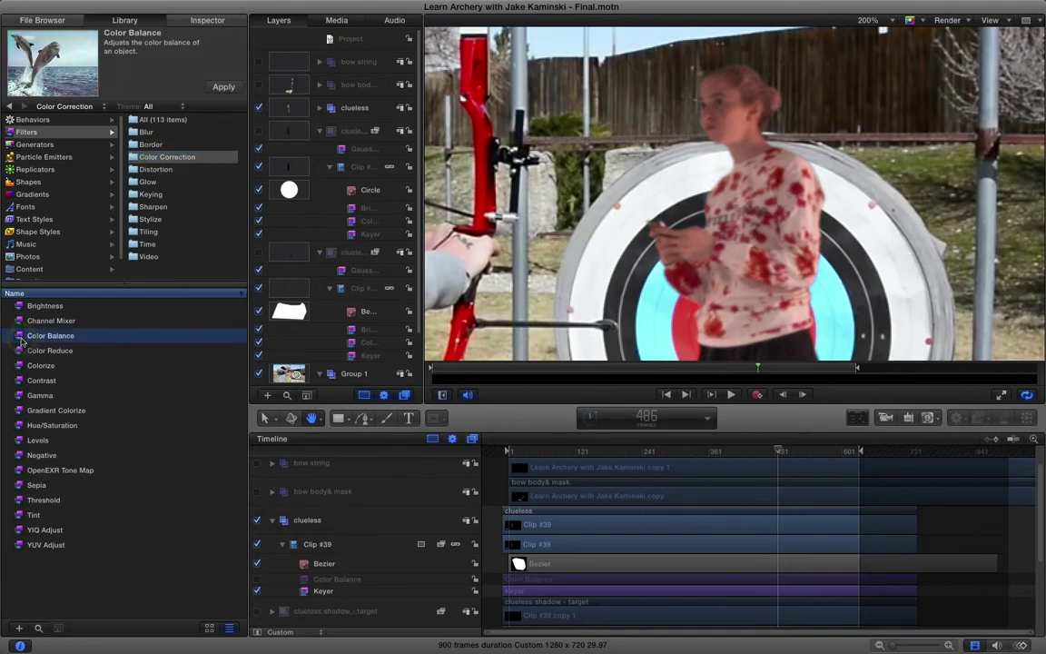
Compare the keyed girl with and without Clip #39's existing Color Balance filter, leaving the filter turned off.
left_click_drag(22, 338, 273, 584)
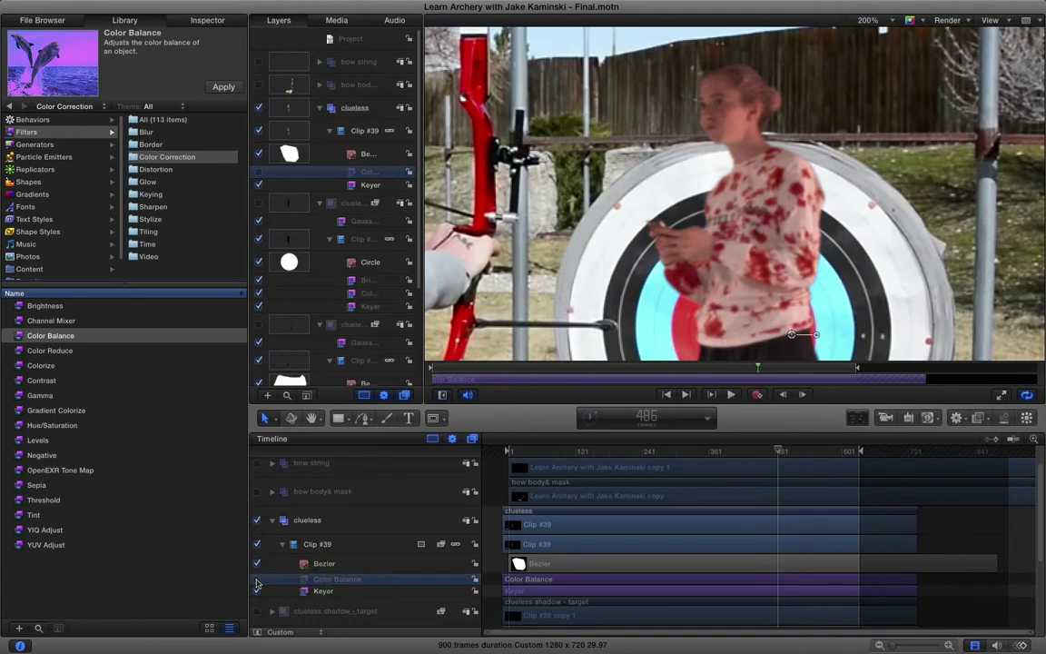
left_click(257, 580)
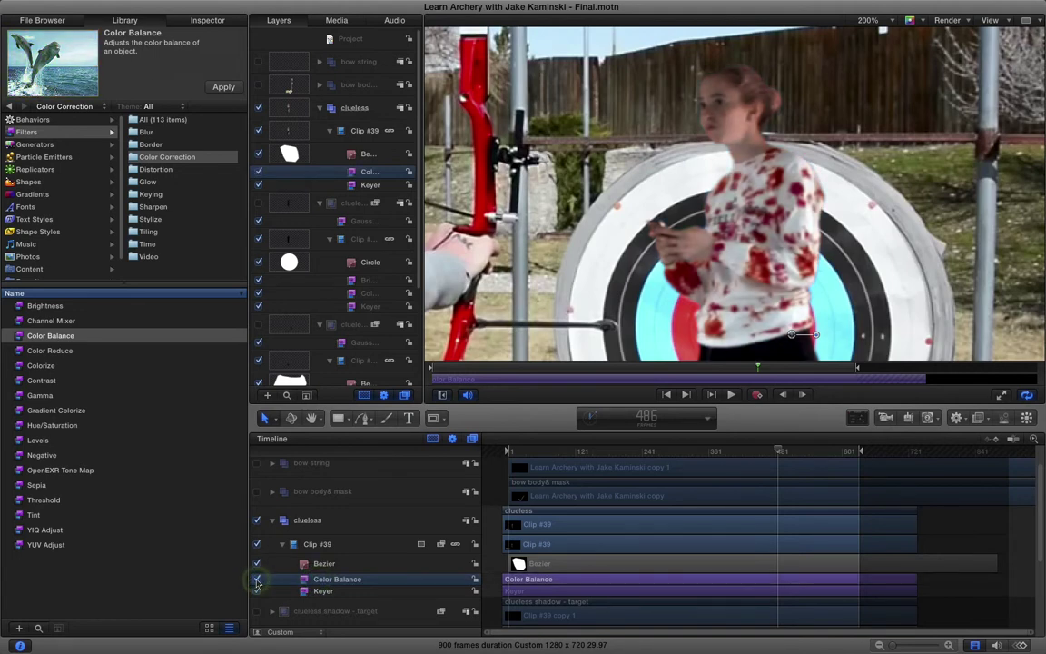
left_click(257, 580)
left_click(257, 581)
left_click(256, 580)
left_click(257, 580)
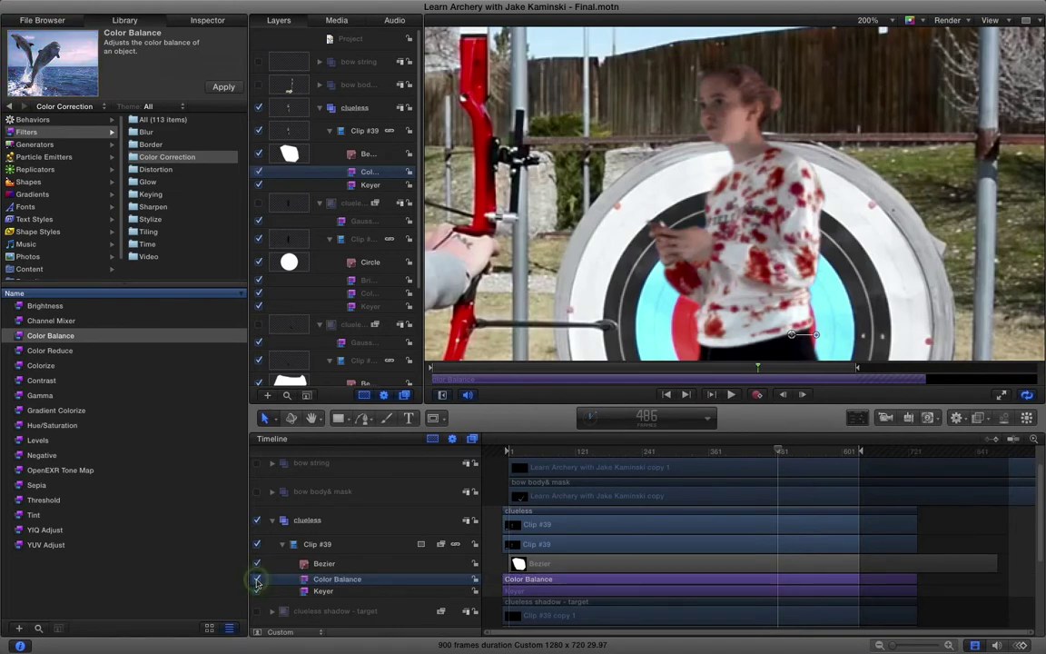
left_click(257, 580)
left_click(257, 580)
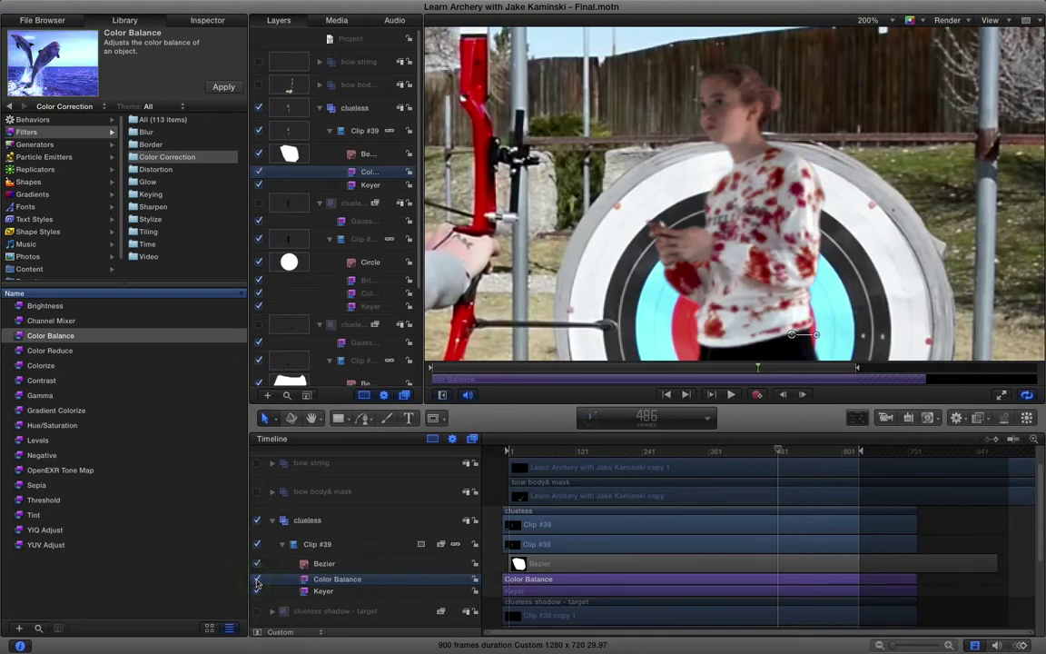
left_click(257, 580)
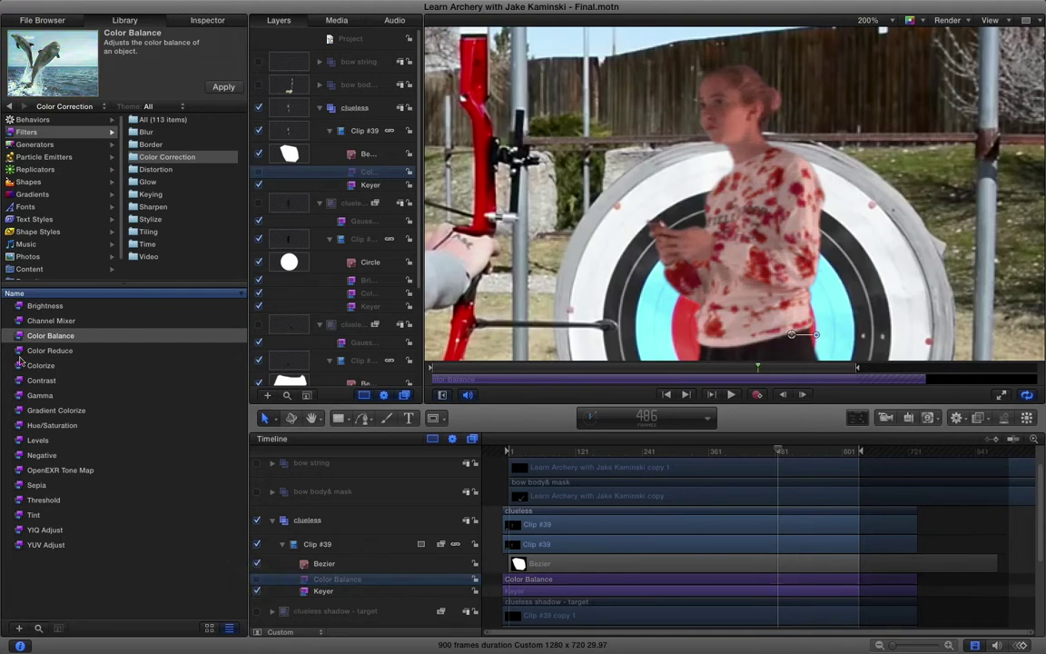
Add a second Color Balance filter to Clip #39, show its parameters, and collapse the old Color Balance settings.
left_click_drag(41, 335, 318, 547)
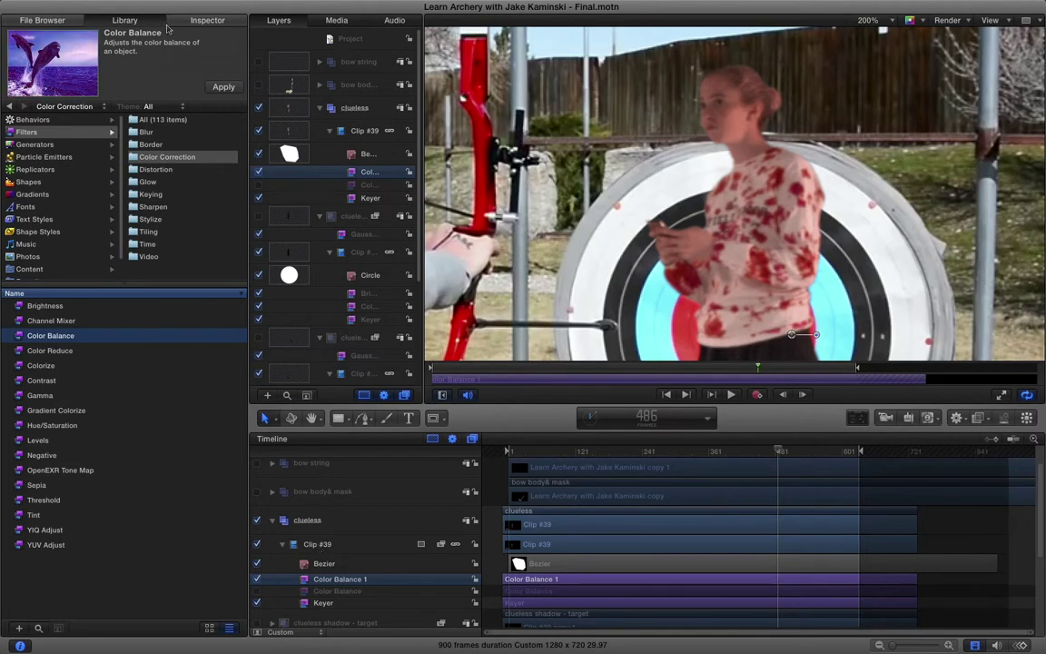
left_click(199, 22)
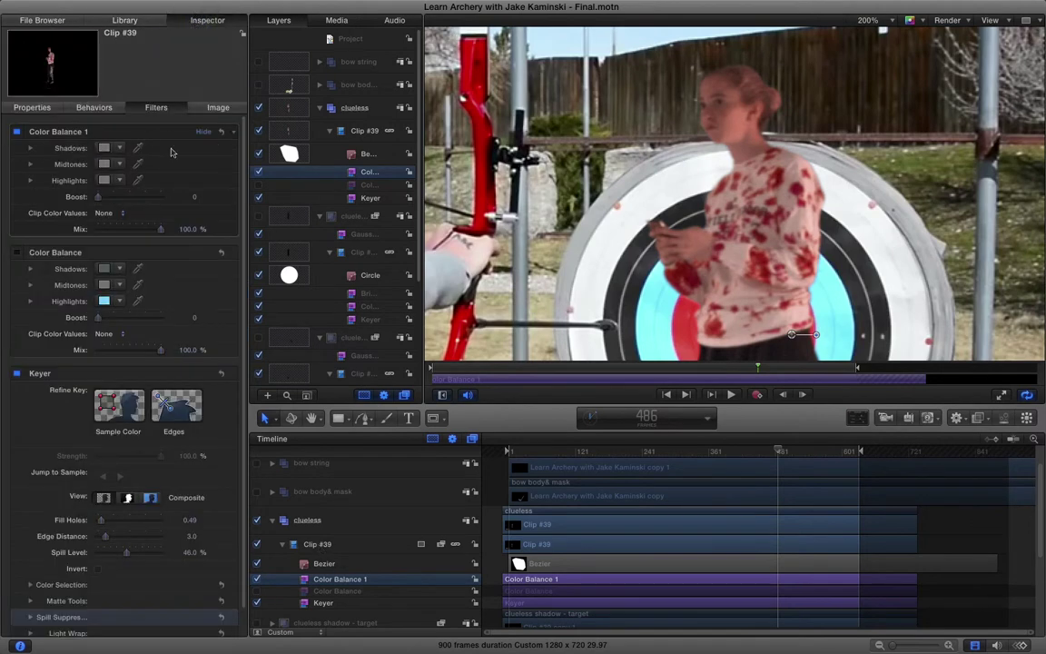
left_click(201, 255)
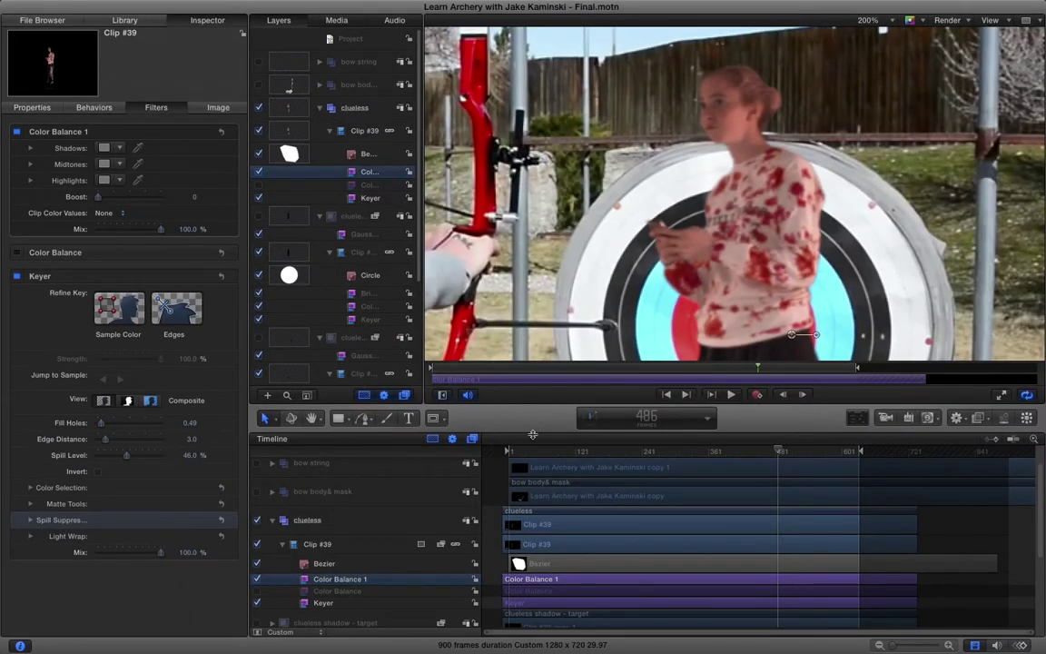
Enlarge the canvas area and set the new Color Balance filter's highlights to a brighter, muted blue.
left_click_drag(533, 435, 486, 503)
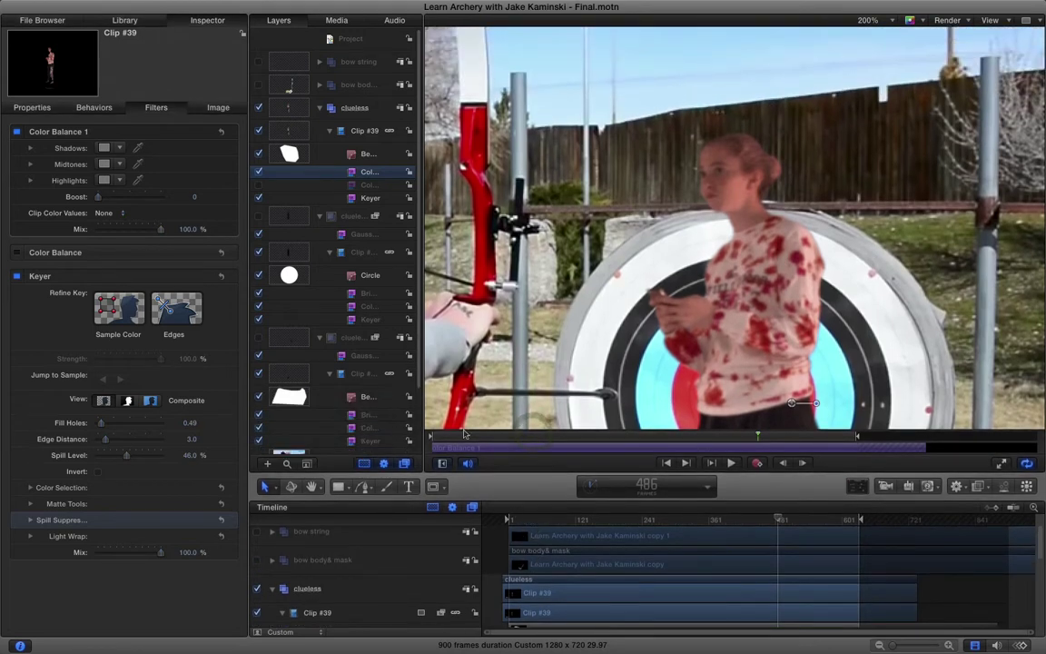
left_click_drag(381, 73, 329, 84)
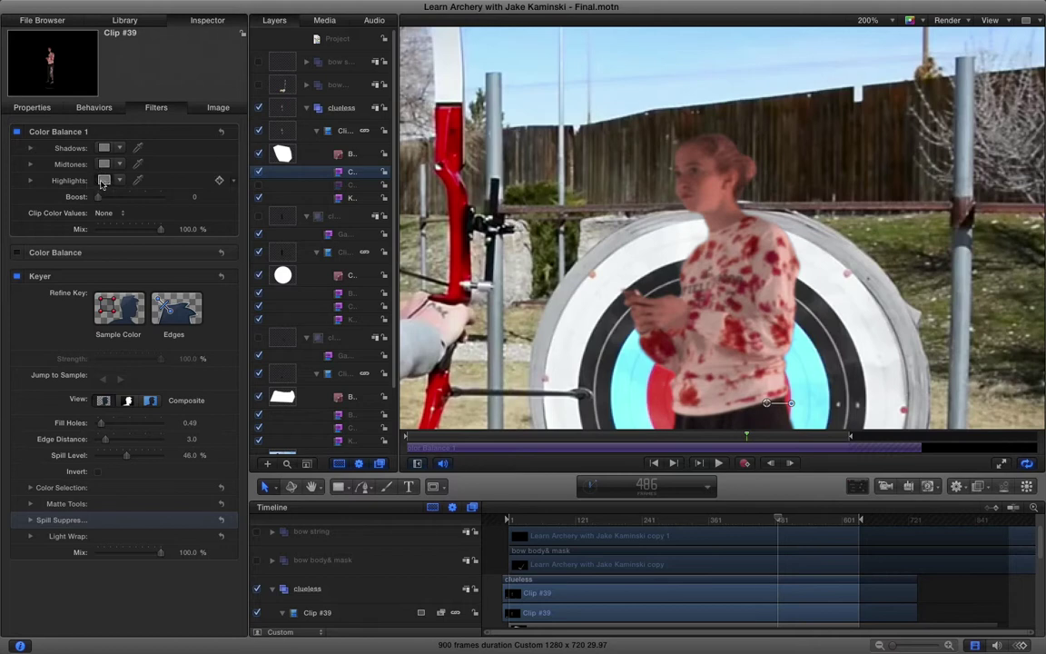
left_click(103, 181)
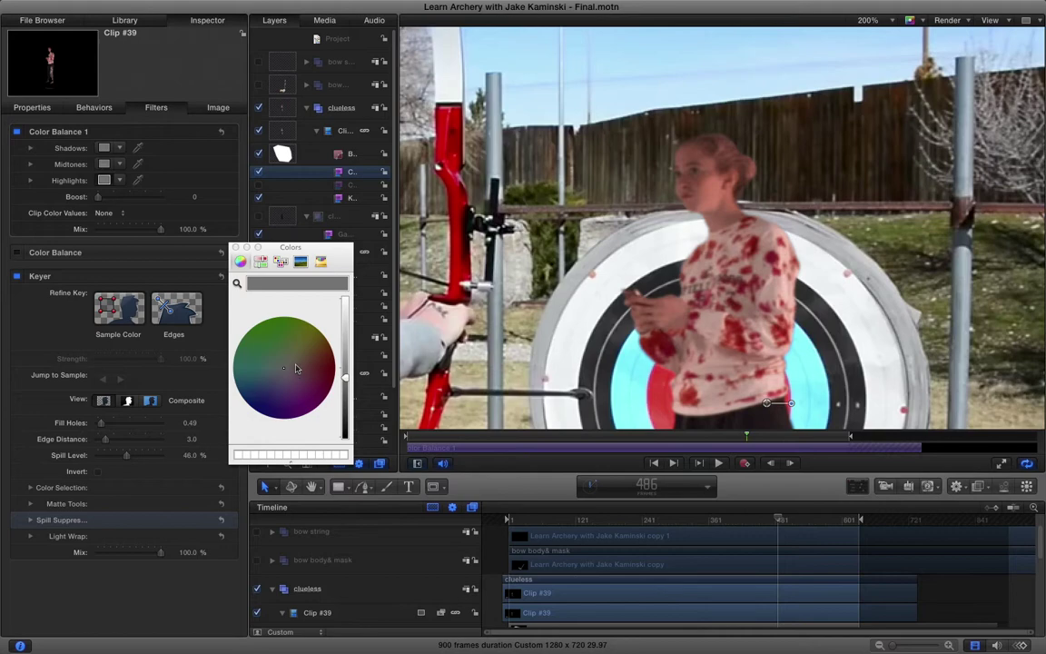
left_click_drag(308, 246, 535, 178)
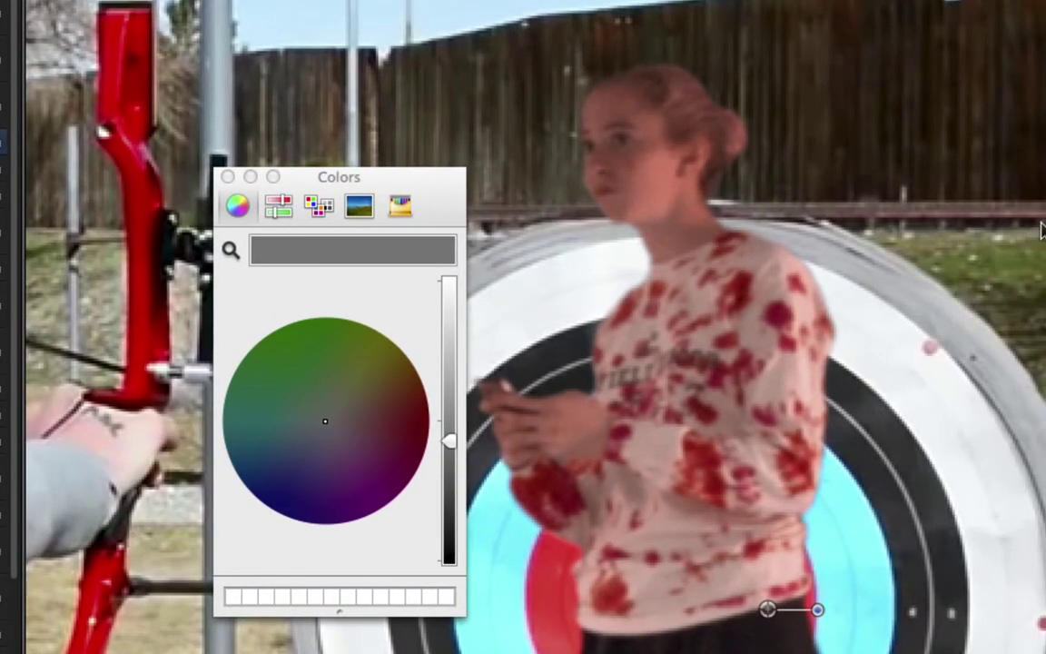
left_click_drag(449, 445, 441, 365)
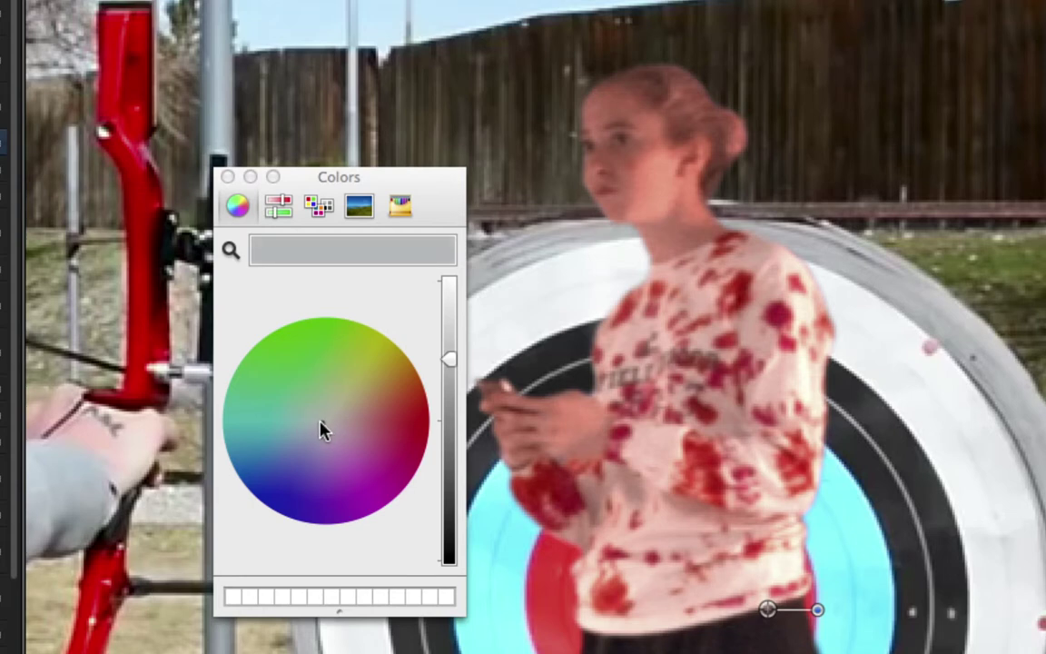
mouse_move(313, 436)
left_mouse_down()
mouse_move(285, 449)
mouse_move(297, 442)
left_mouse_up()
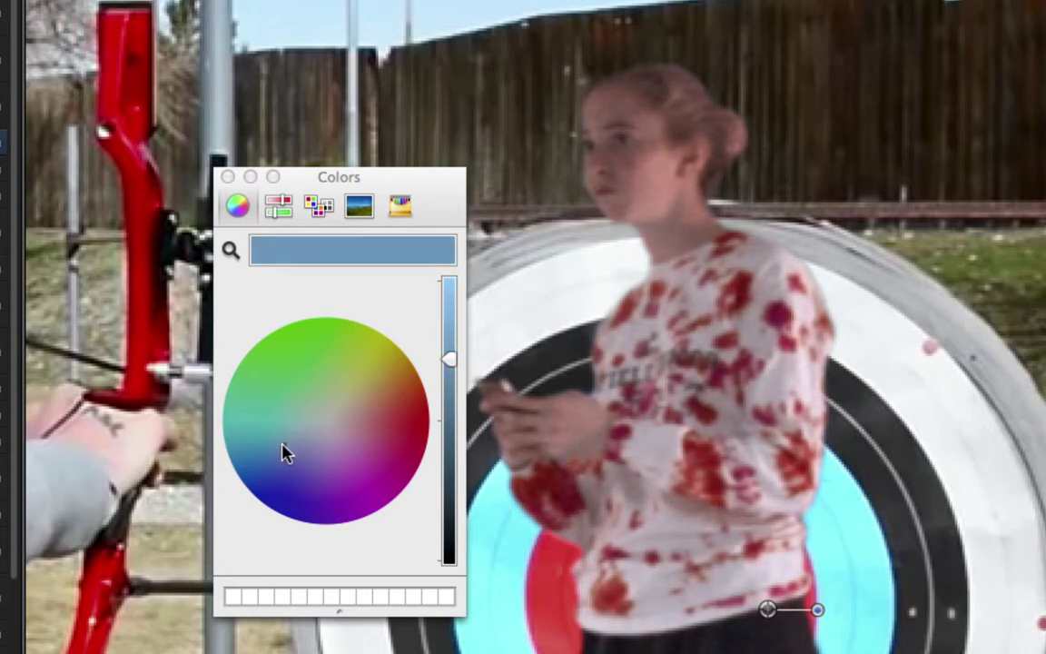
Fine-tune Color Balance 1's highlights, testing teal, green and darker tints before settling on a muted medium blue.
left_click_drag(285, 450, 299, 446)
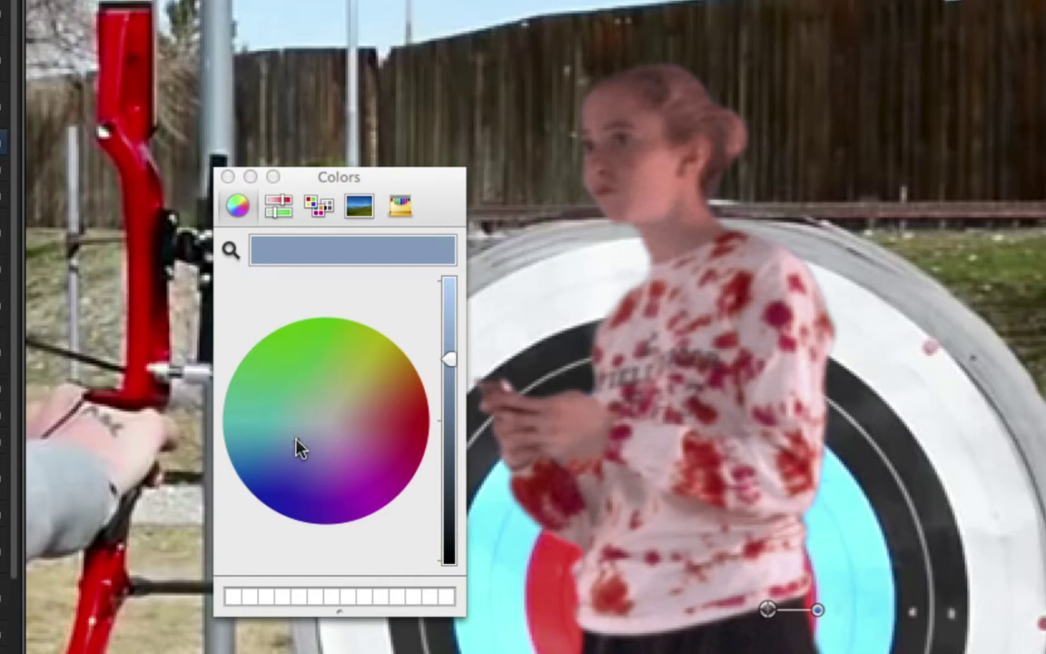
left_click_drag(299, 447, 205, 450)
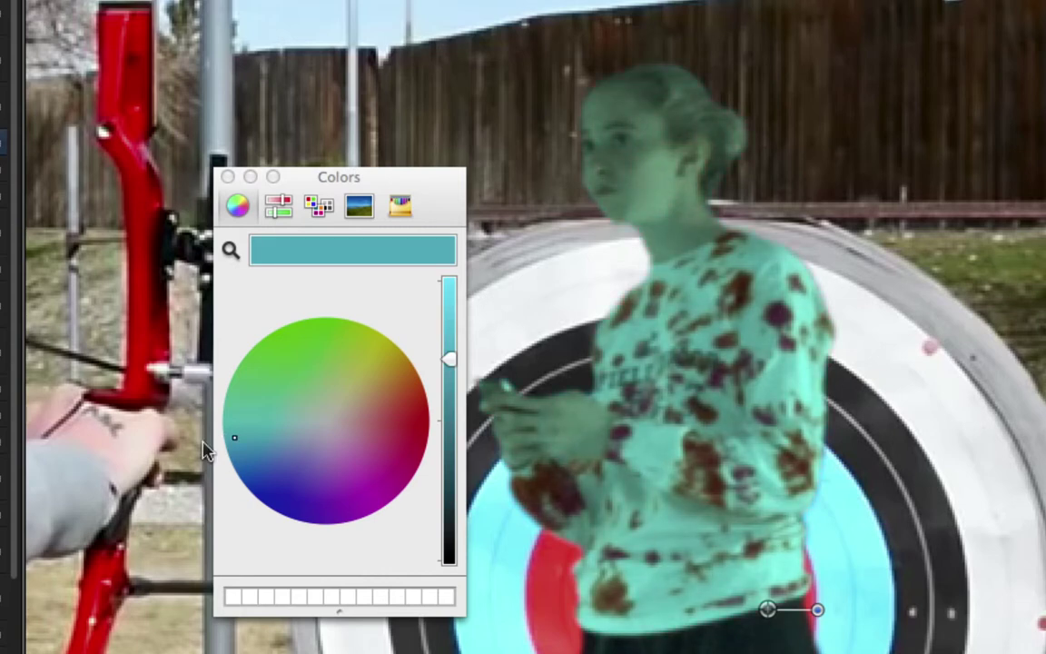
left_click(301, 445)
left_click_drag(299, 445, 283, 439)
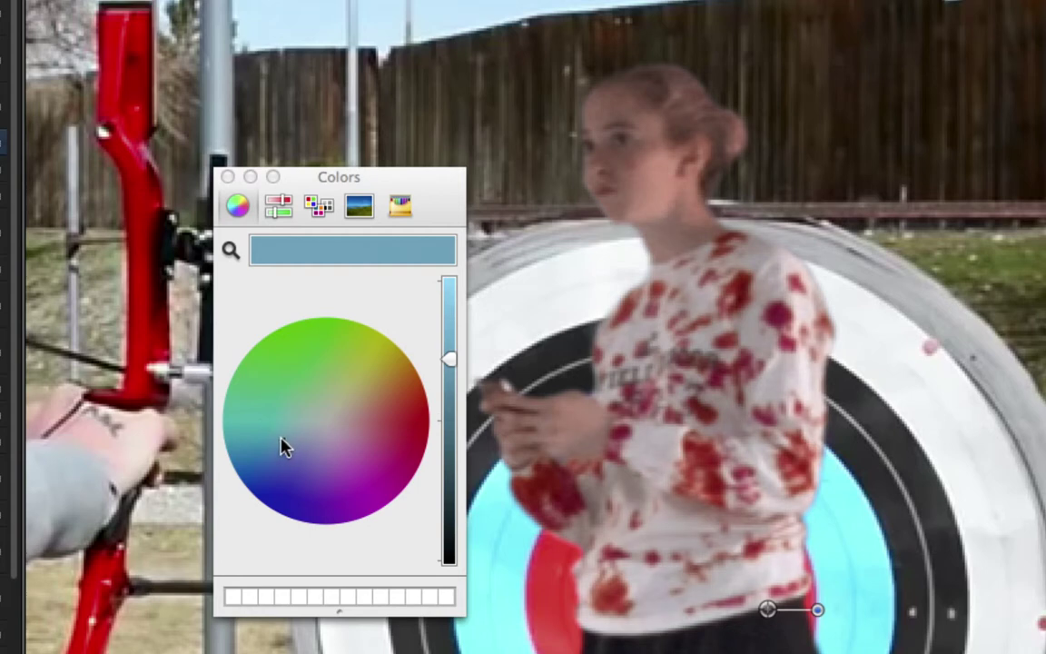
left_click_drag(282, 440, 282, 420)
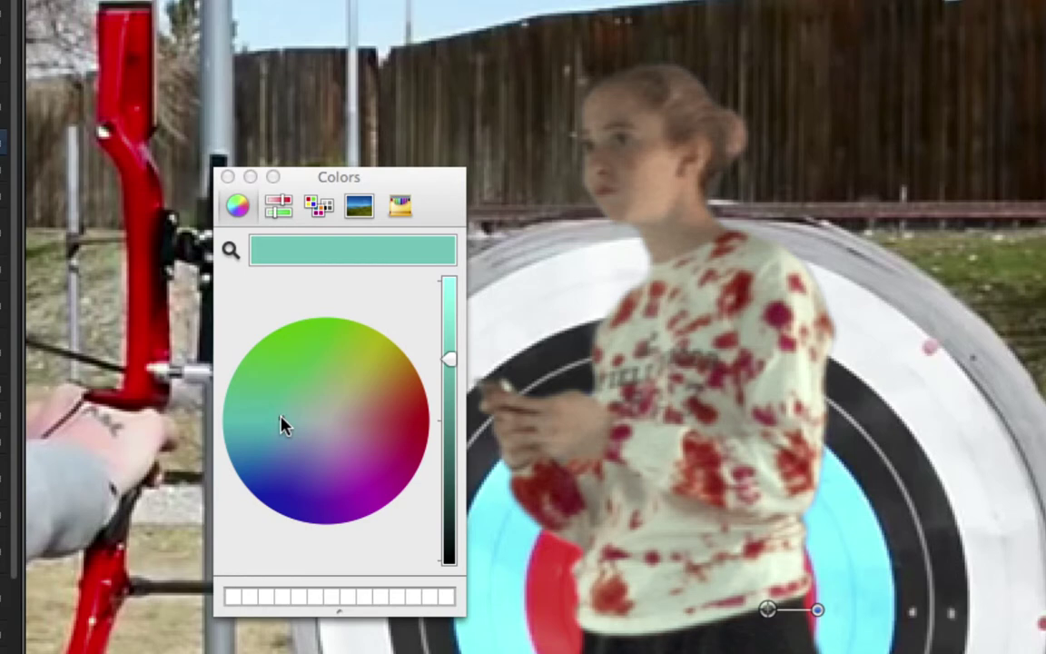
mouse_move(281, 428)
left_mouse_down()
mouse_move(303, 463)
mouse_move(290, 449)
left_mouse_up()
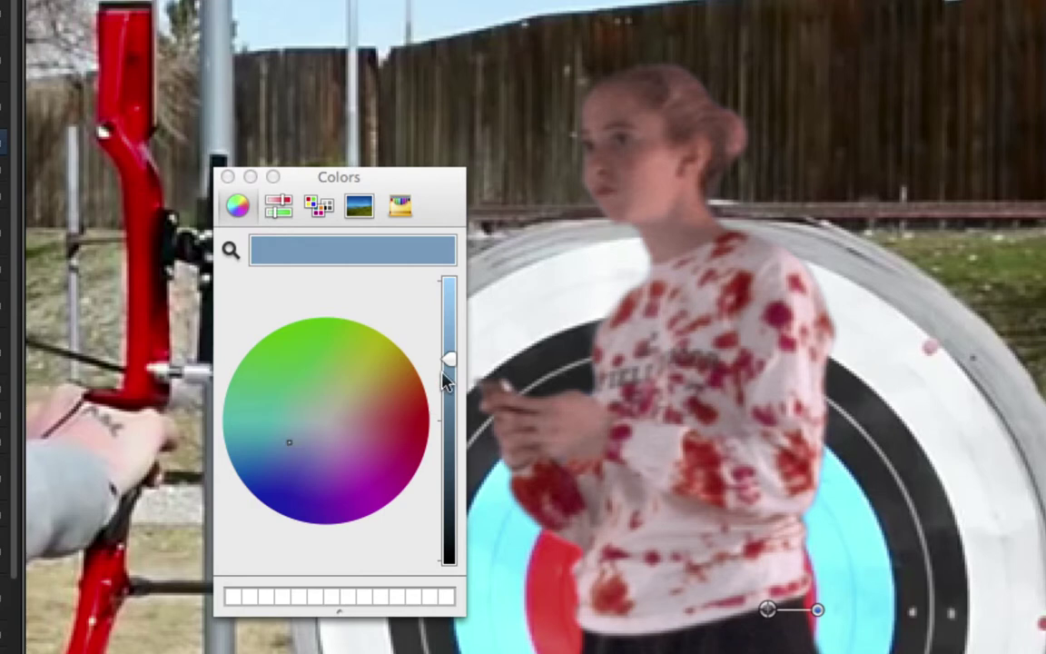
left_click_drag(450, 357, 450, 459)
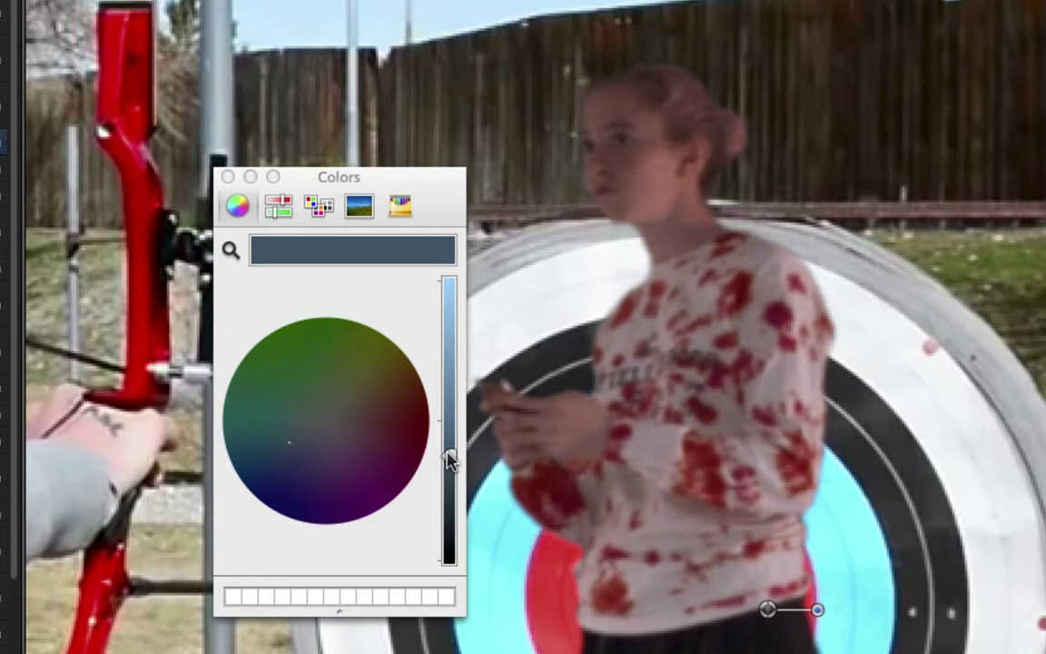
left_click_drag(450, 461, 453, 373)
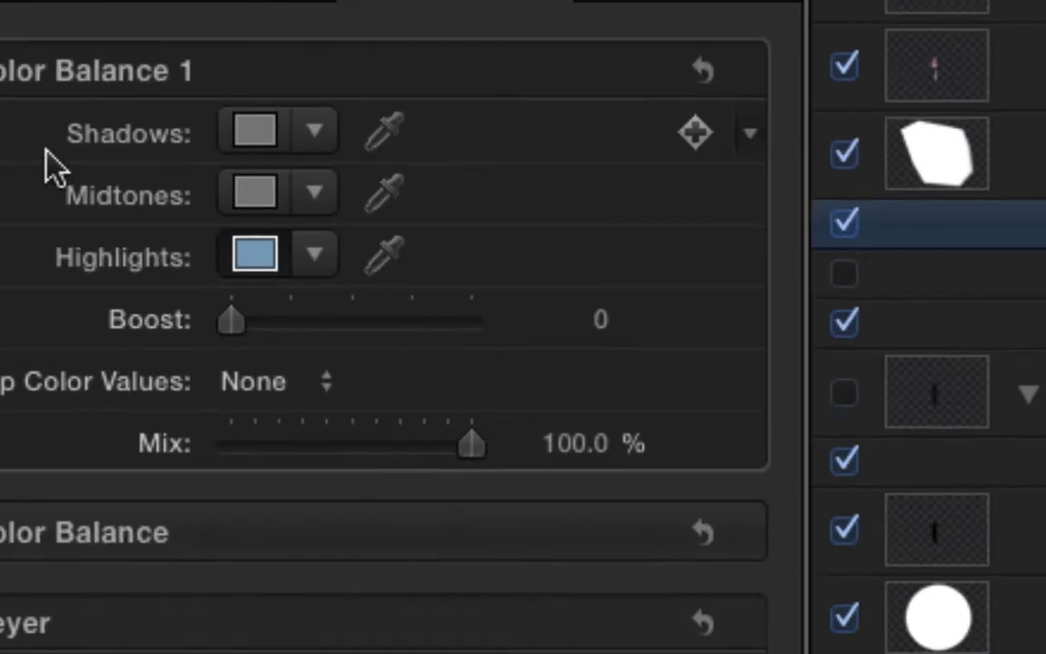
Set Color Balance 1's midtones to a lighter gray with a slight blue tint.
left_click(256, 198)
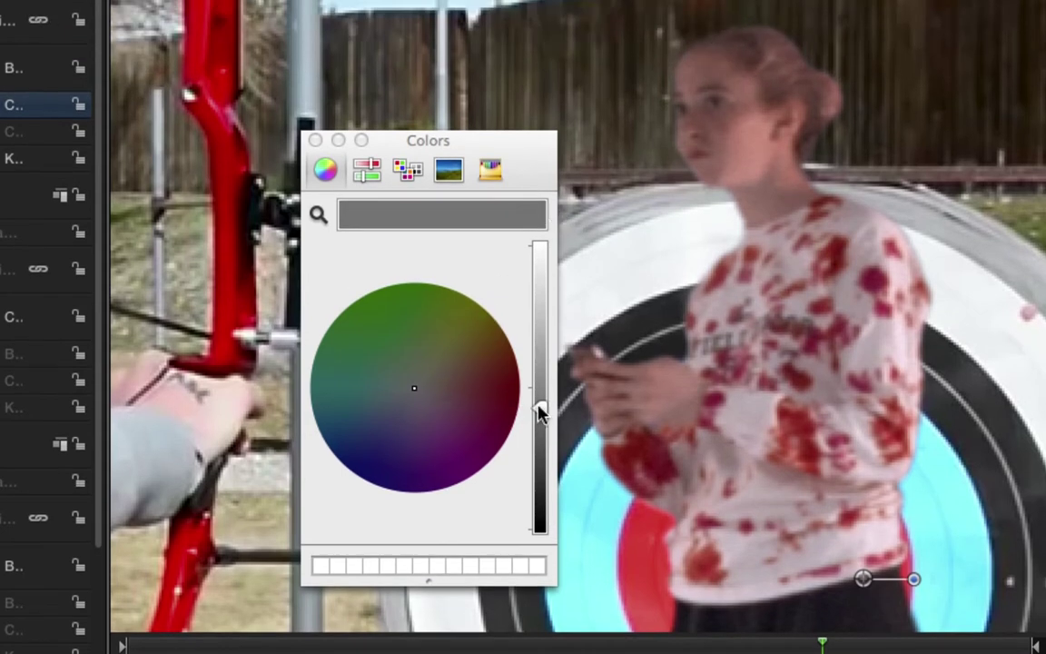
left_click_drag(539, 410, 540, 381)
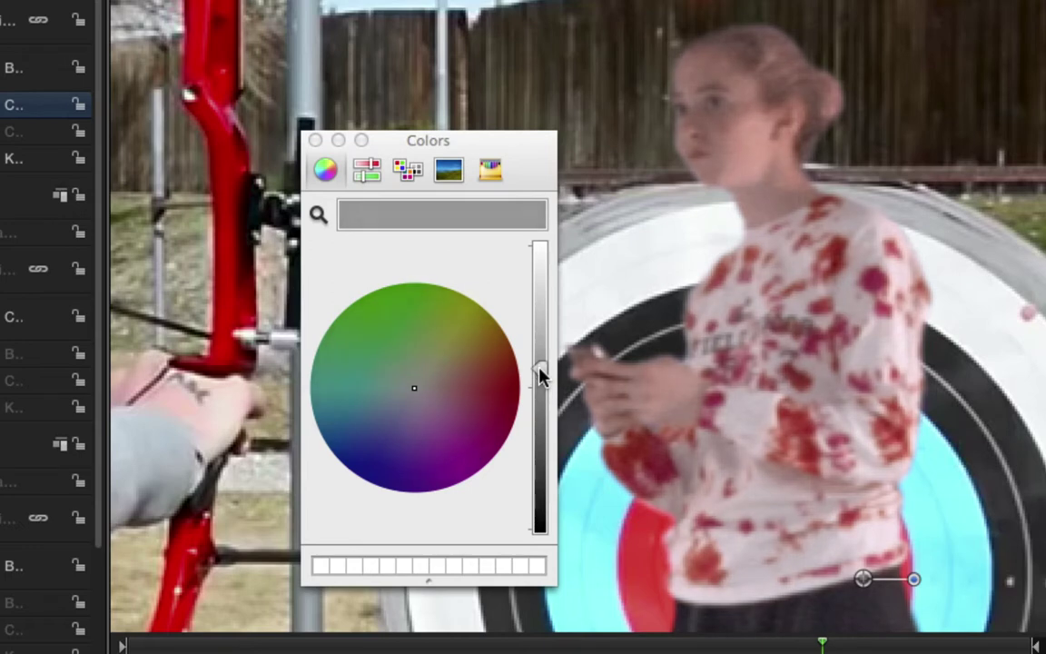
left_click(399, 401)
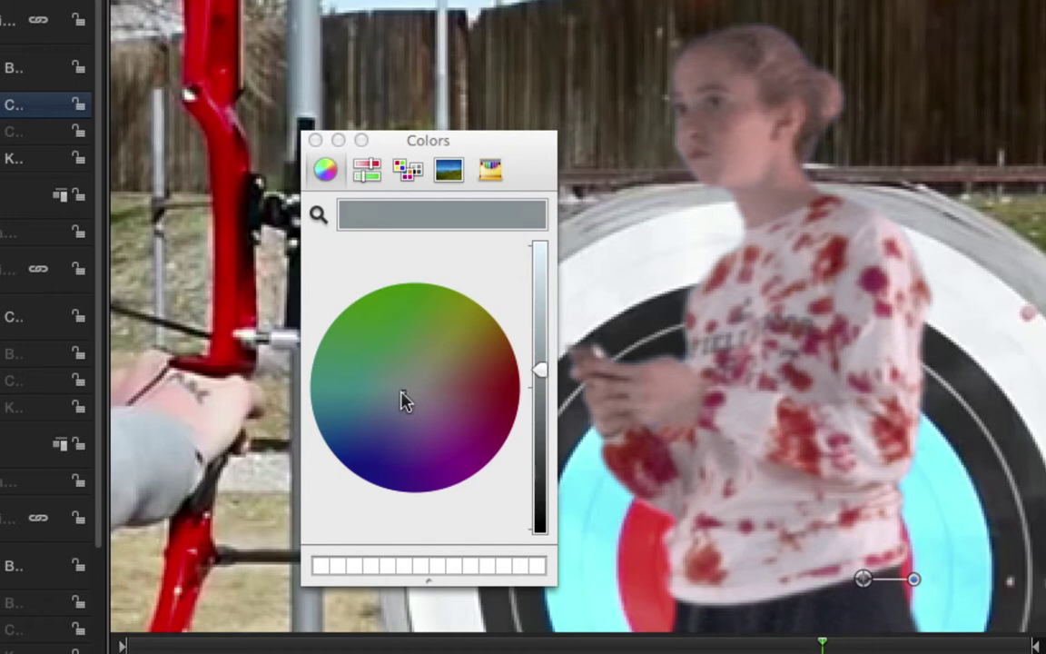
left_click(392, 404)
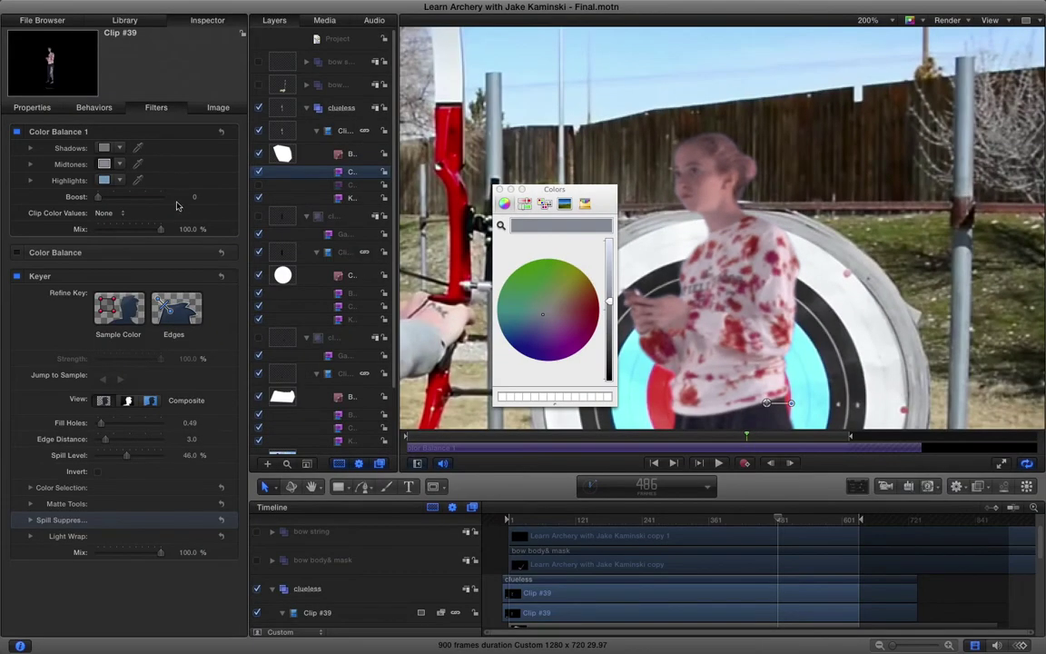
Raise the brightness of Color Balance 1's highlights to the maximum, giving a light blue.
left_click(104, 180)
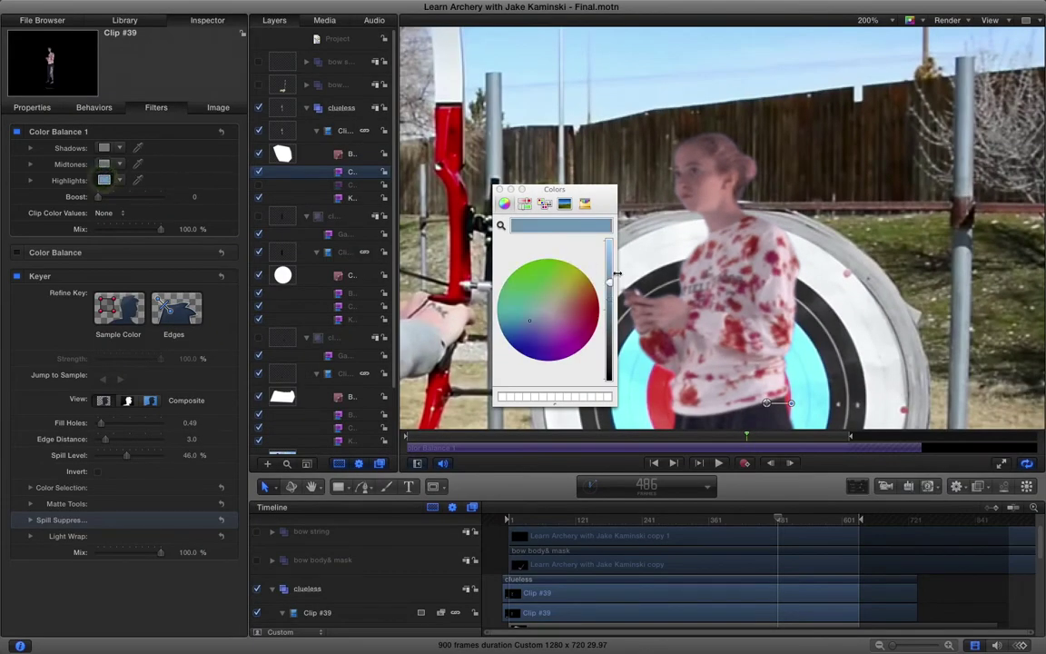
left_click(608, 273)
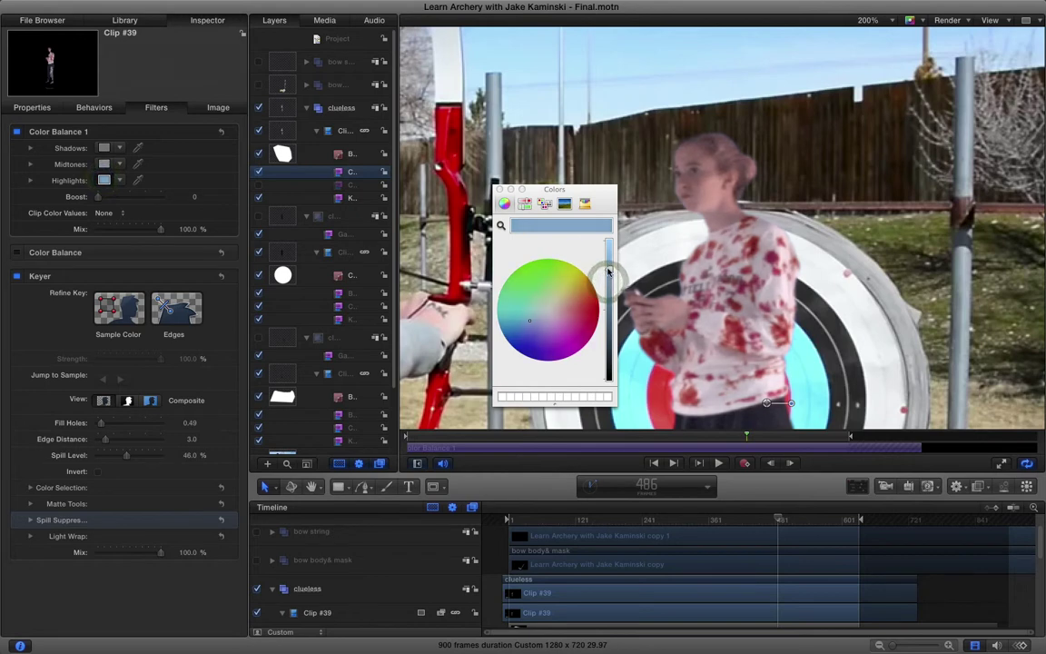
left_click_drag(609, 273, 608, 247)
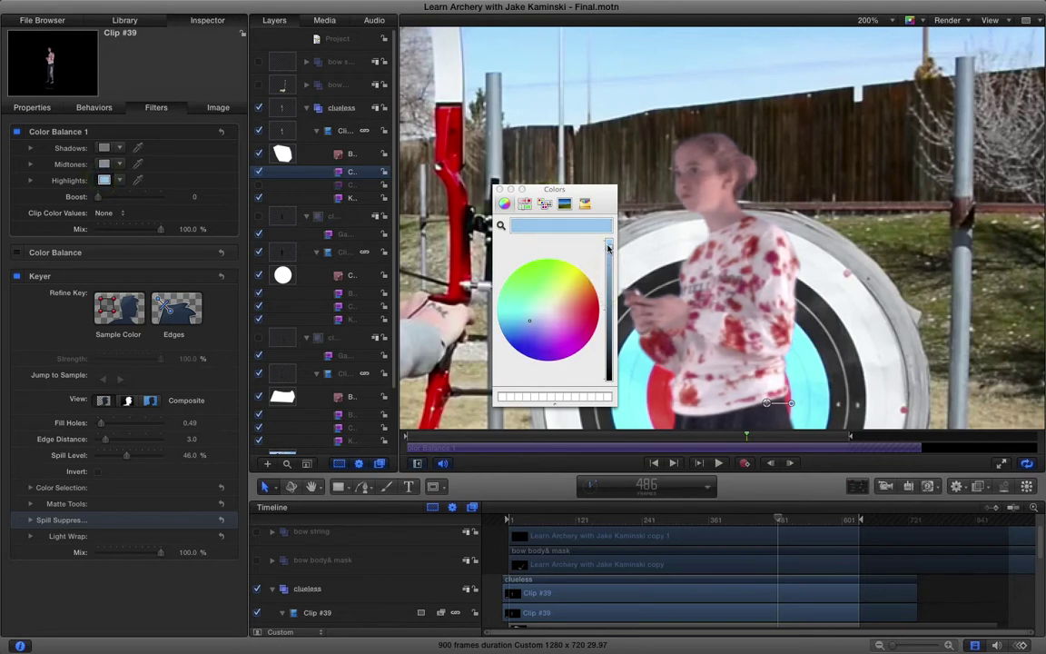
left_click(531, 325)
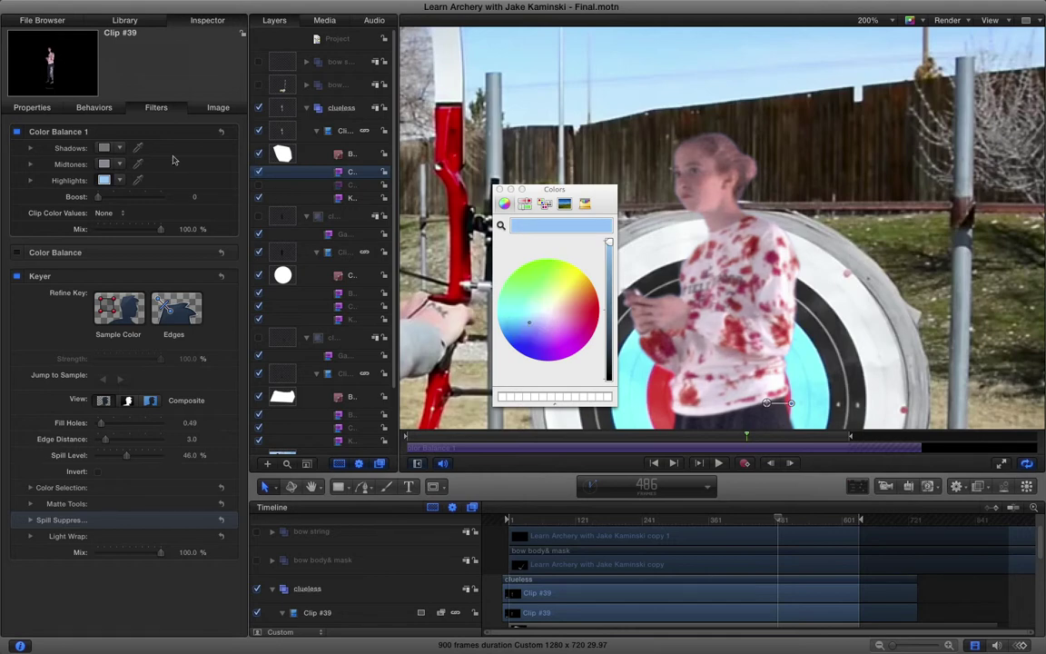
Darken Color Balance 1's shadows to a nearly neutral dark gray and close the color picker.
left_click(103, 147)
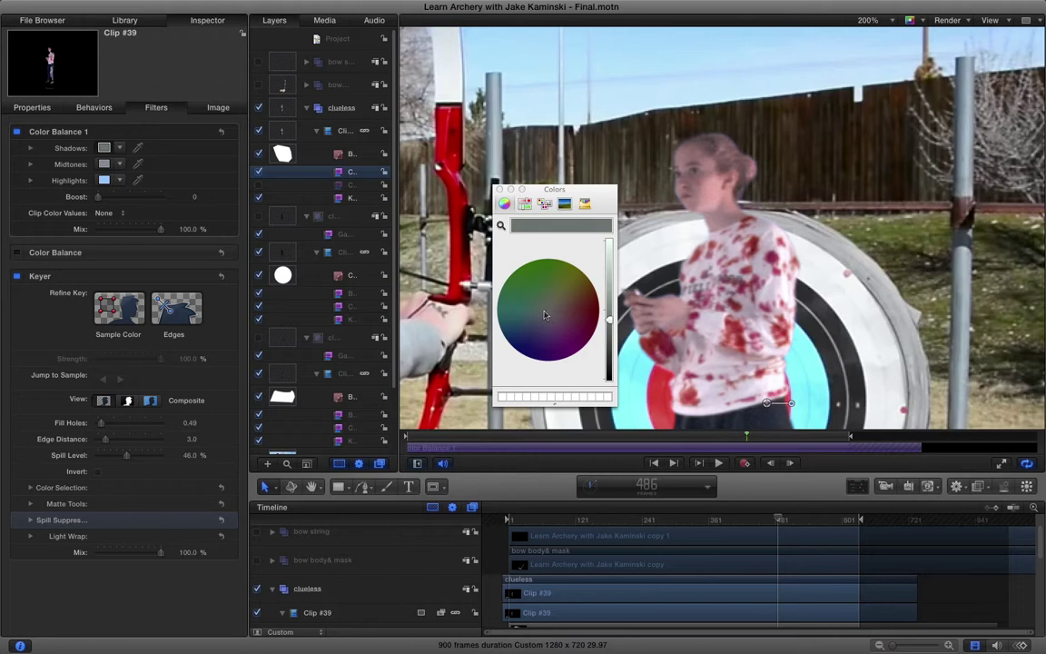
left_click_drag(607, 325, 608, 329)
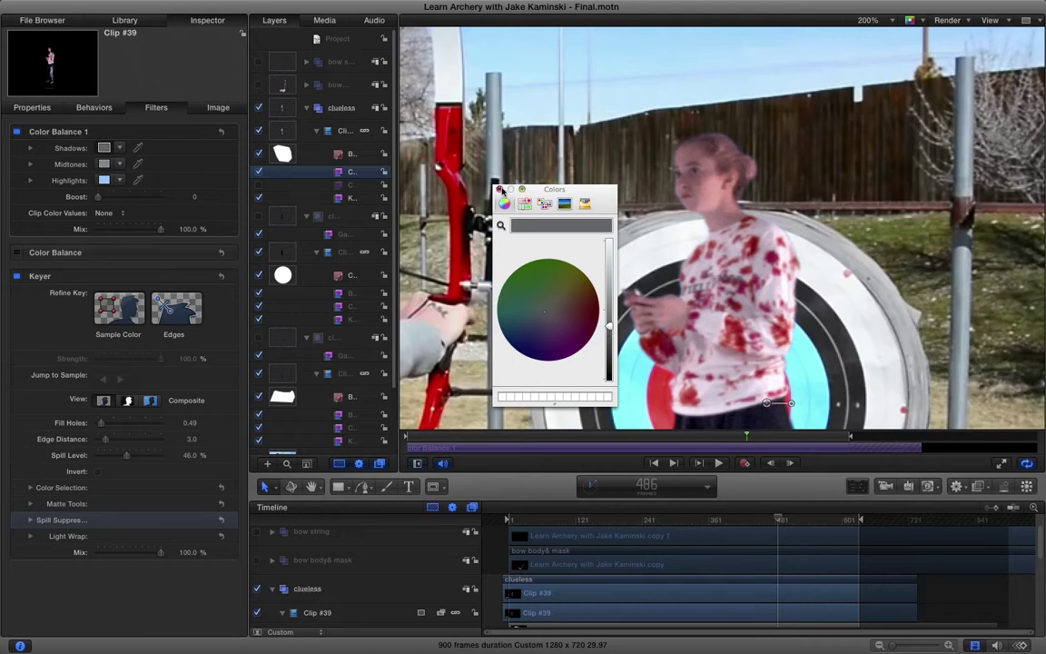
key("super+shift+c")
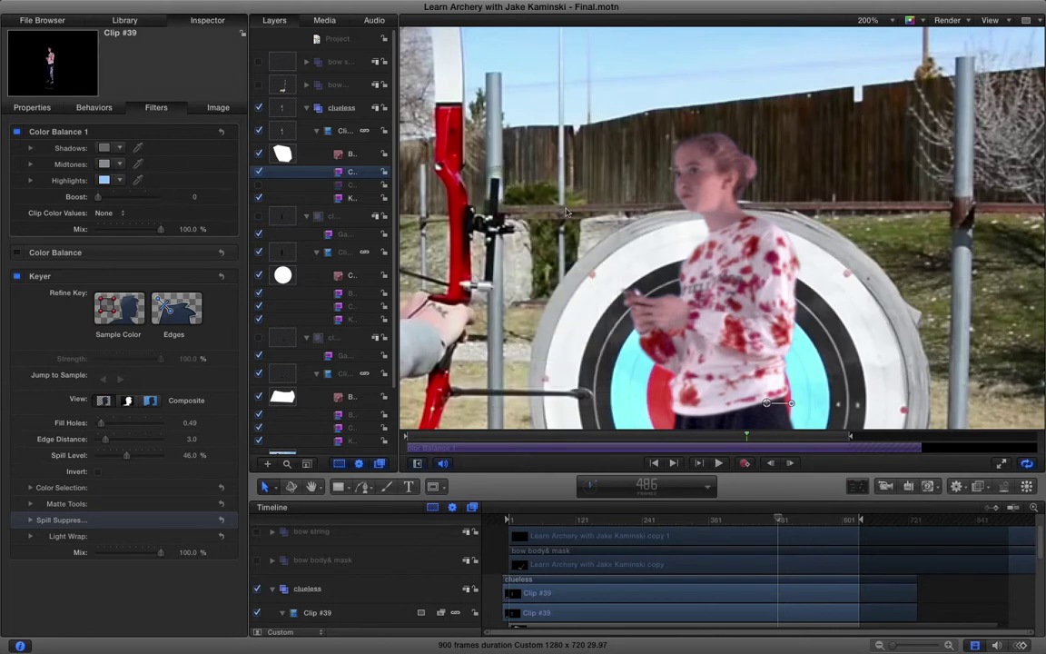
Compare Clip #39's two Color Balance filters, leaving the original turned on and Color Balance 1 turned off.
left_click(282, 611)
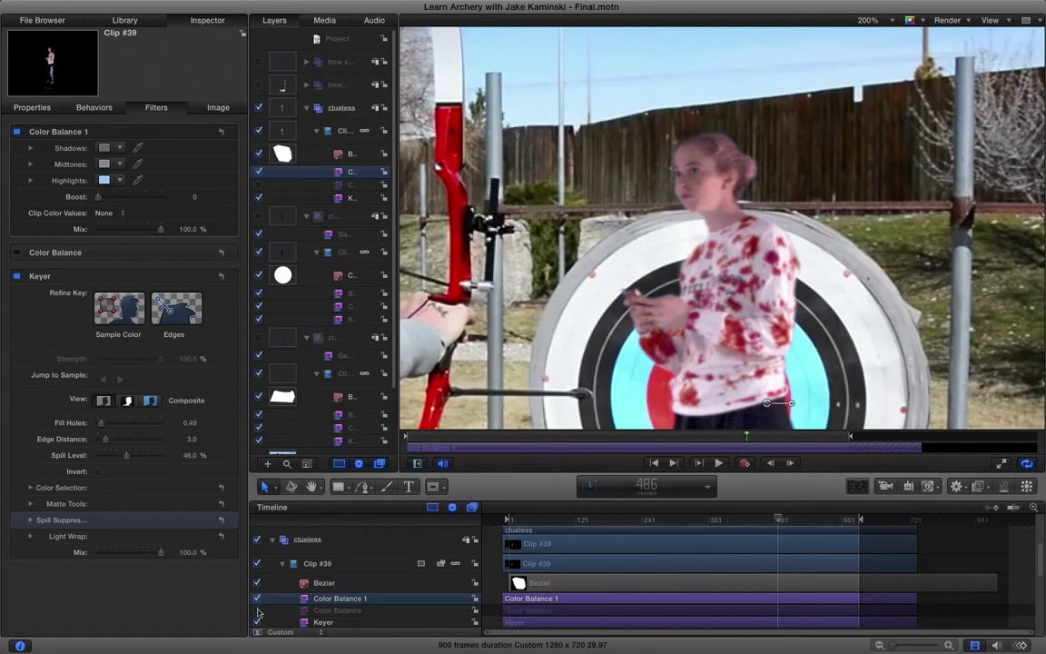
left_click(257, 597)
left_click(257, 609)
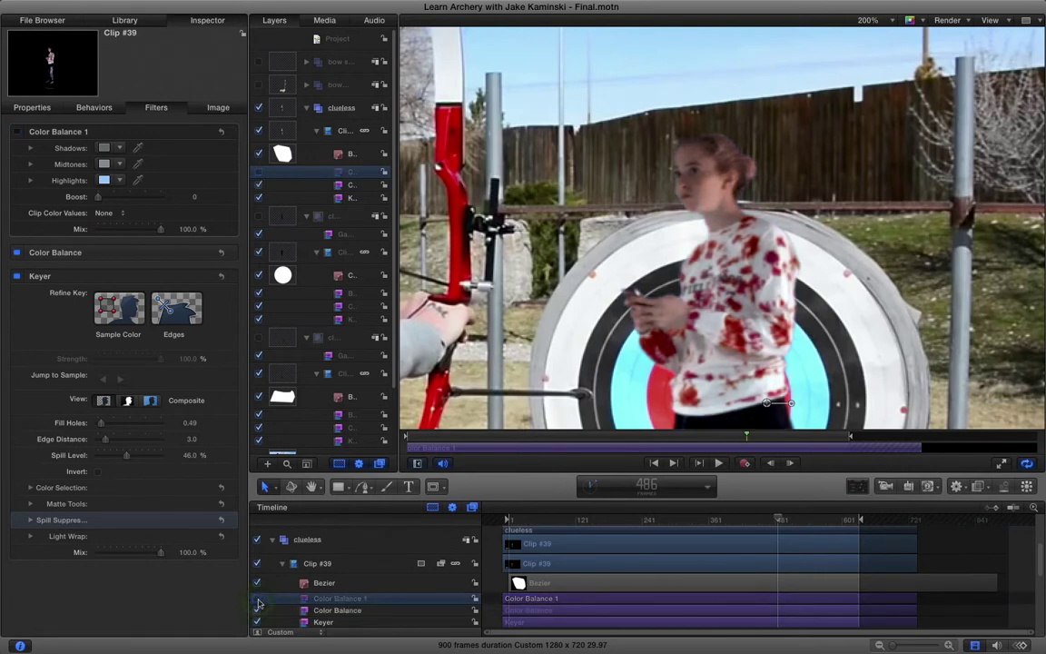
left_click(257, 598)
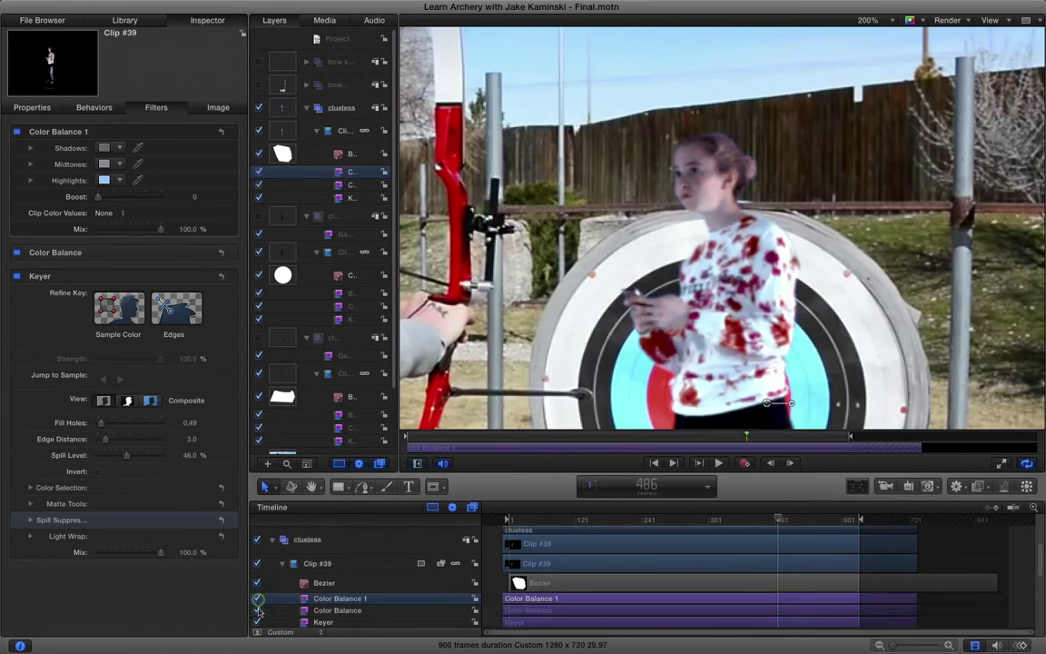
left_click(257, 609)
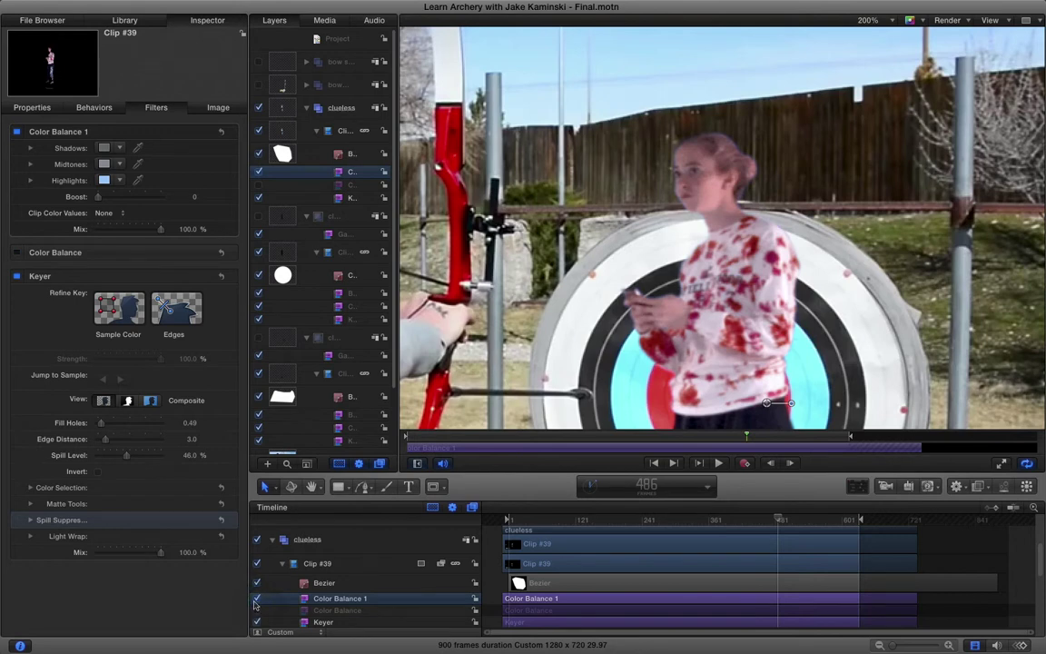
left_click(257, 597)
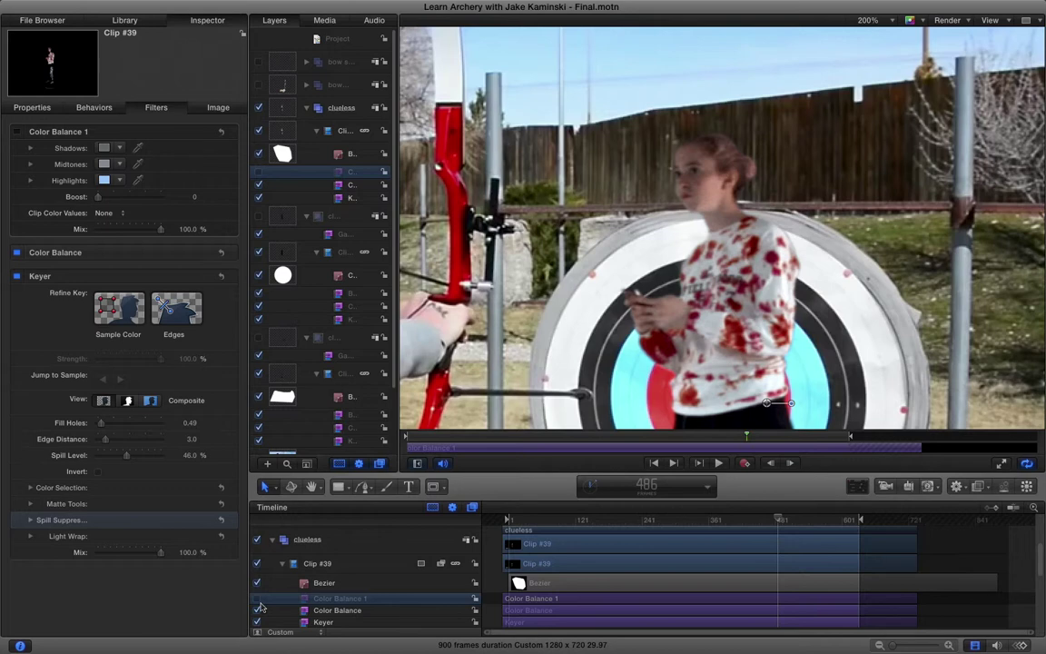
Collapse Clip #39 and the clueless group in the timeline, and show the canvas at 100%.
left_click(281, 563)
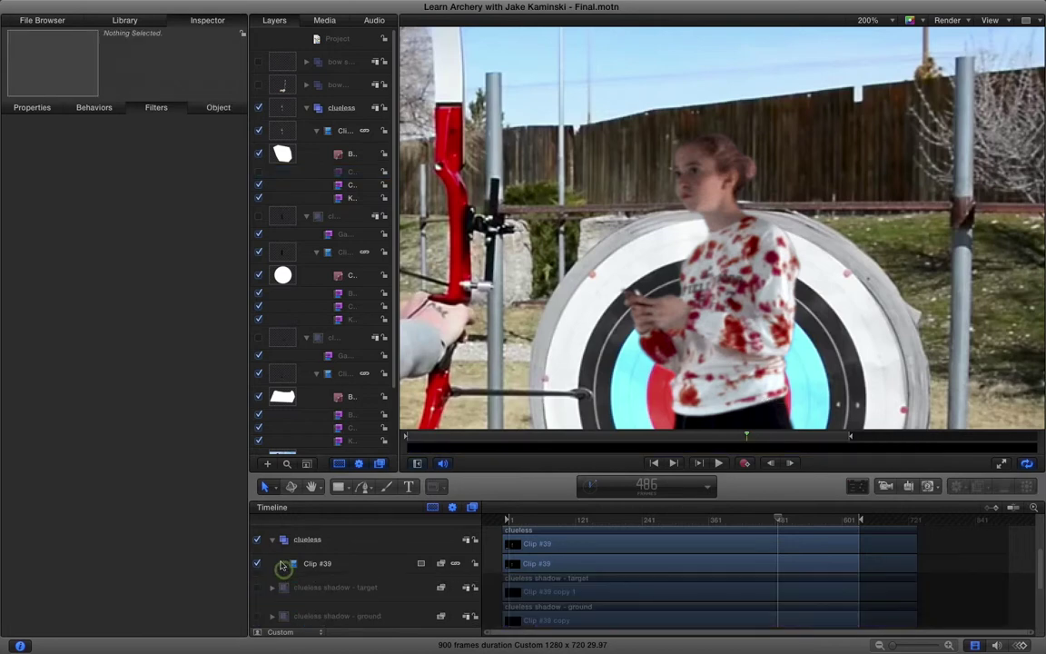
left_click(271, 539)
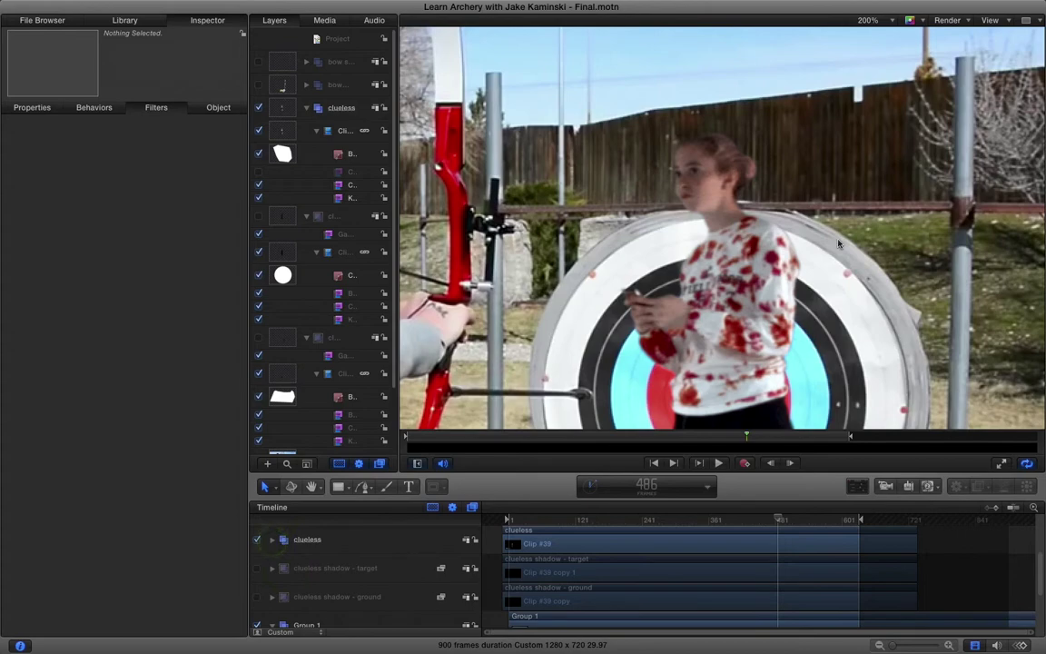
key("super+minus")
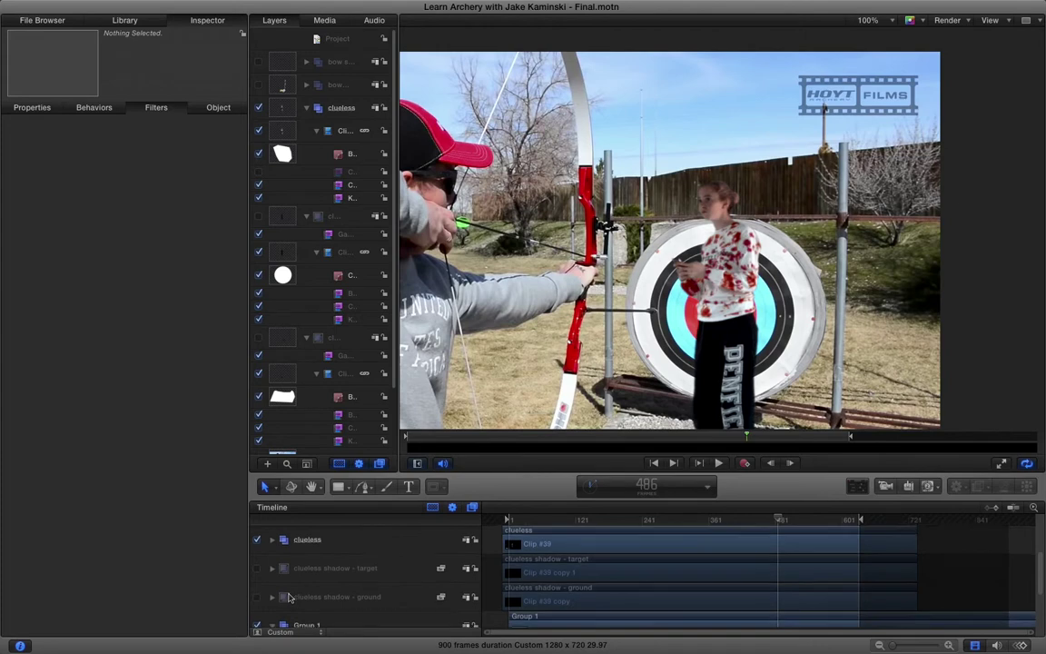
Expand the clueless shadow - ground group and its Clip #39 copy, and turn off that clip's Bezier 3 mask.
scroll(287, 595, "down", 2)
scroll(287, 595, "up", 2)
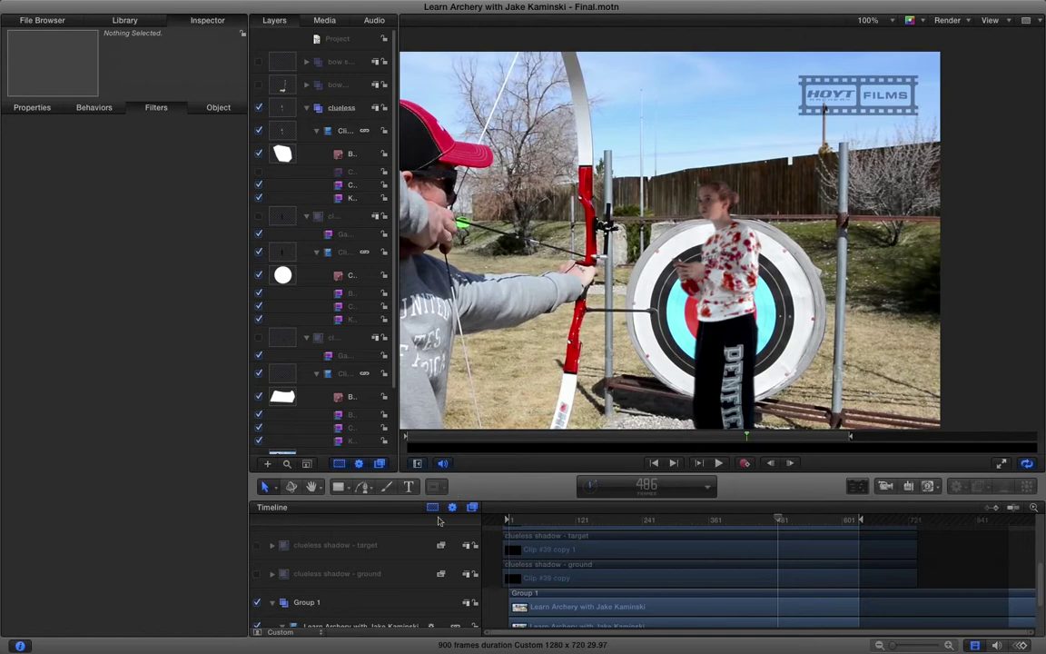
scroll(327, 536, "down", 2)
scroll(309, 545, "up", 5)
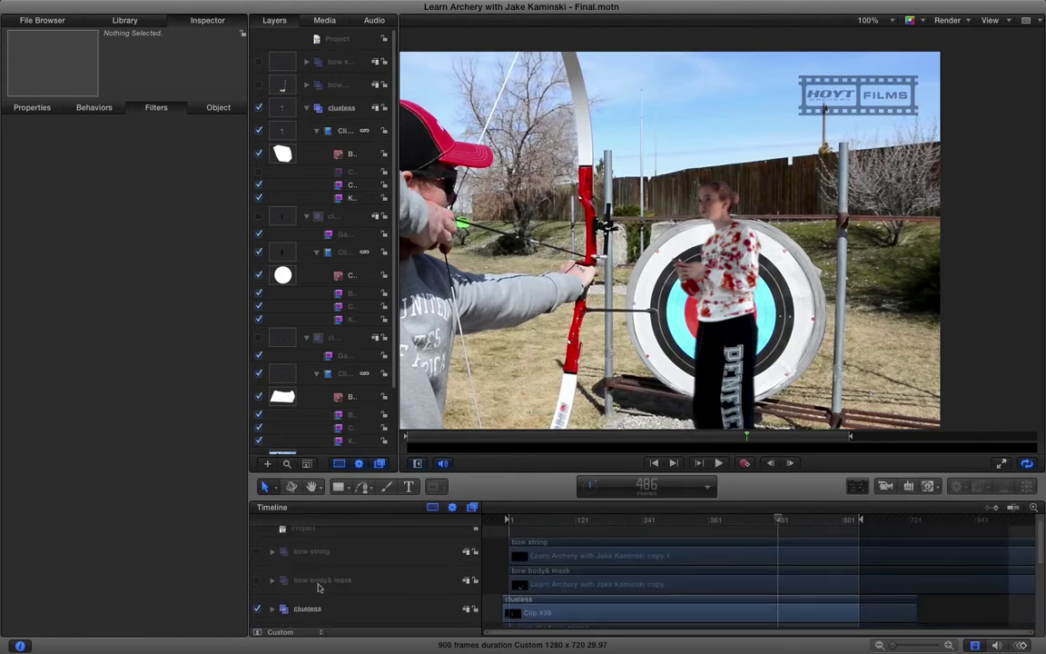
scroll(318, 587, "down", 3)
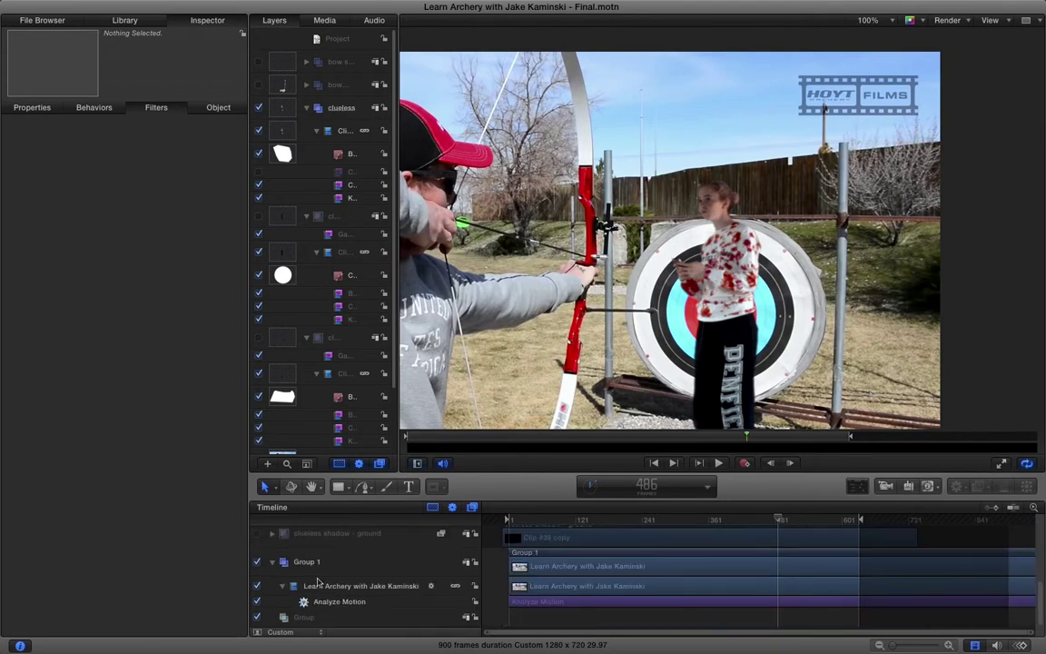
left_click(271, 534)
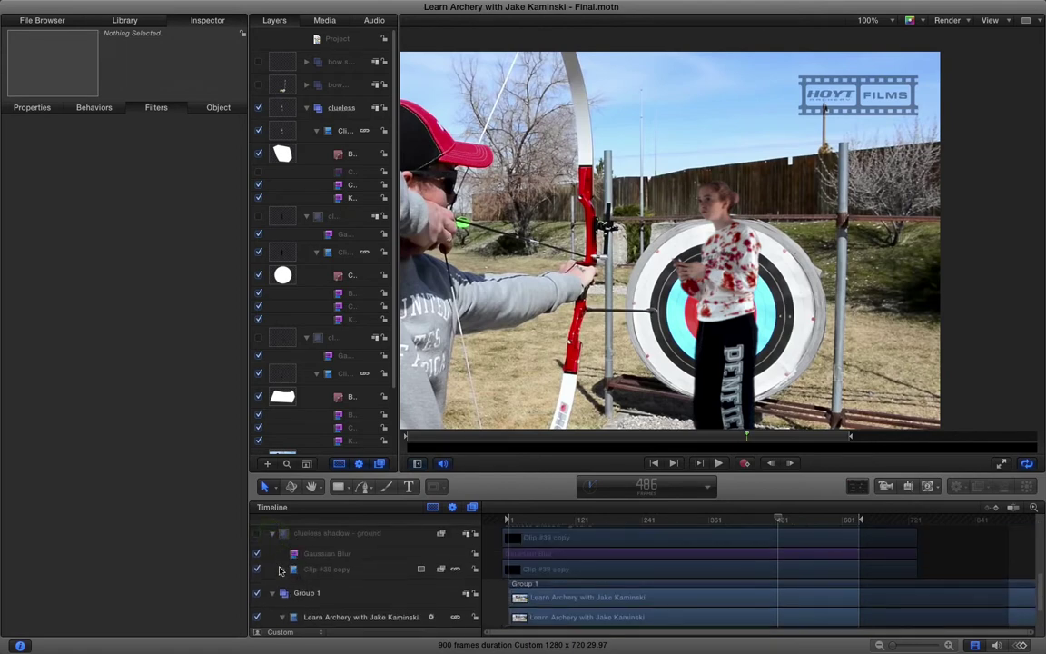
left_click(282, 570)
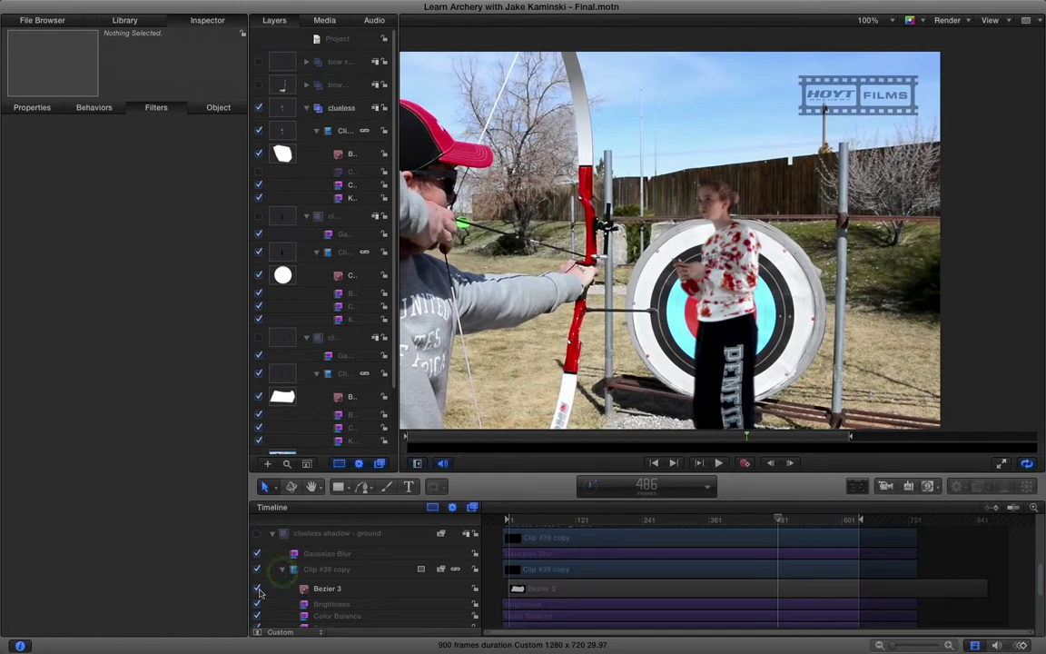
scroll(282, 578, "up", 2)
Turn on the clueless shadow - ground and clueless shadow - target groups, checking the ground shadow by switching it off and on.
left_click(257, 570)
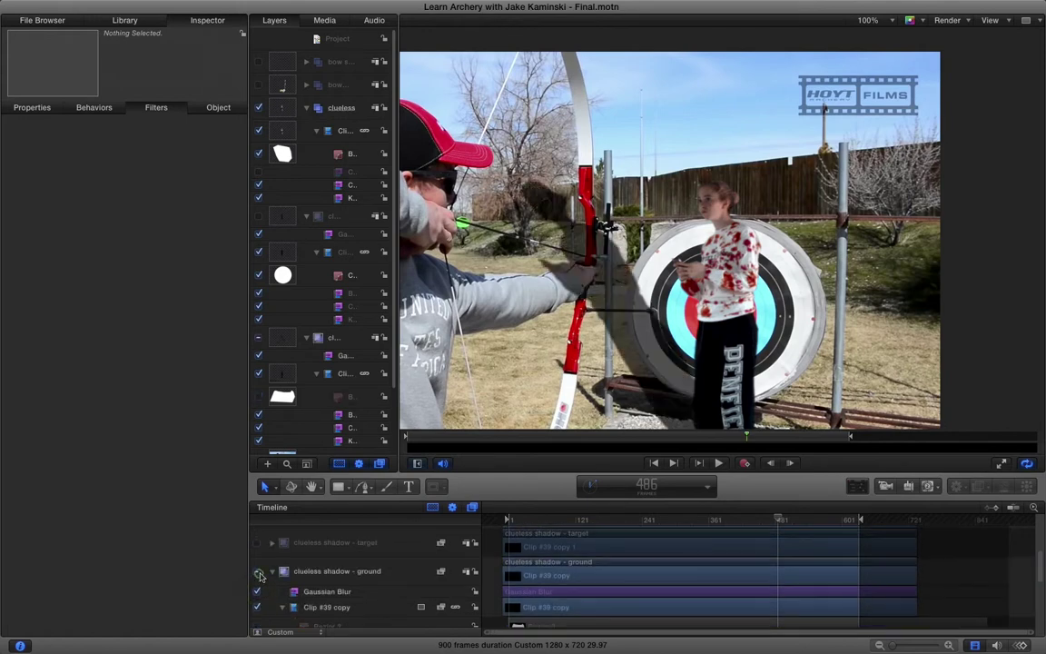
left_click(257, 542)
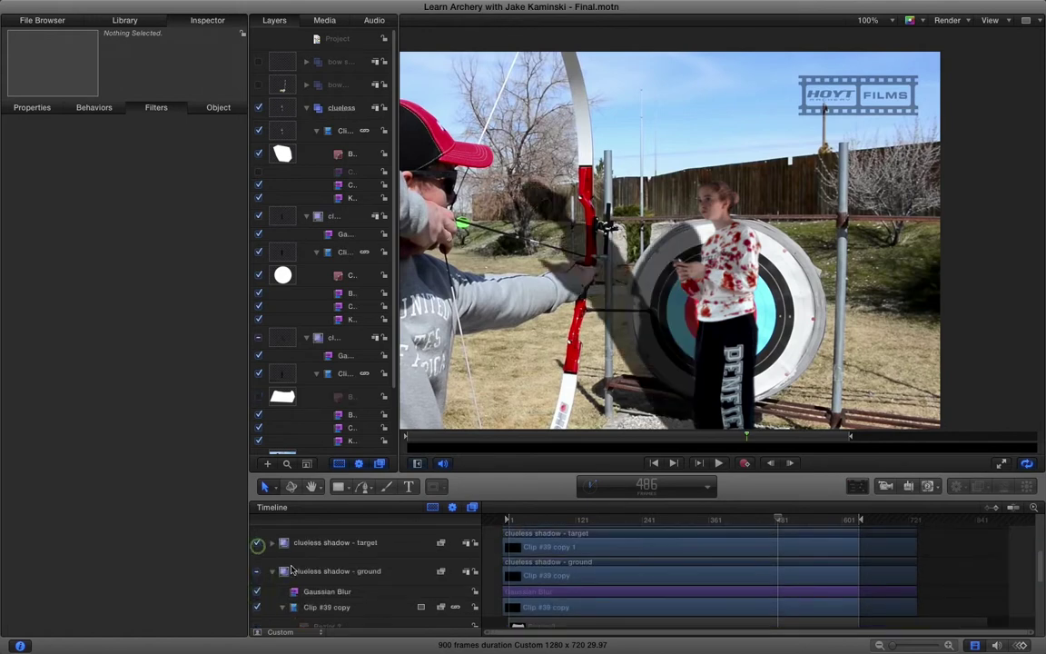
left_click(257, 571)
left_click(257, 571)
scroll(340, 576, "down", 5)
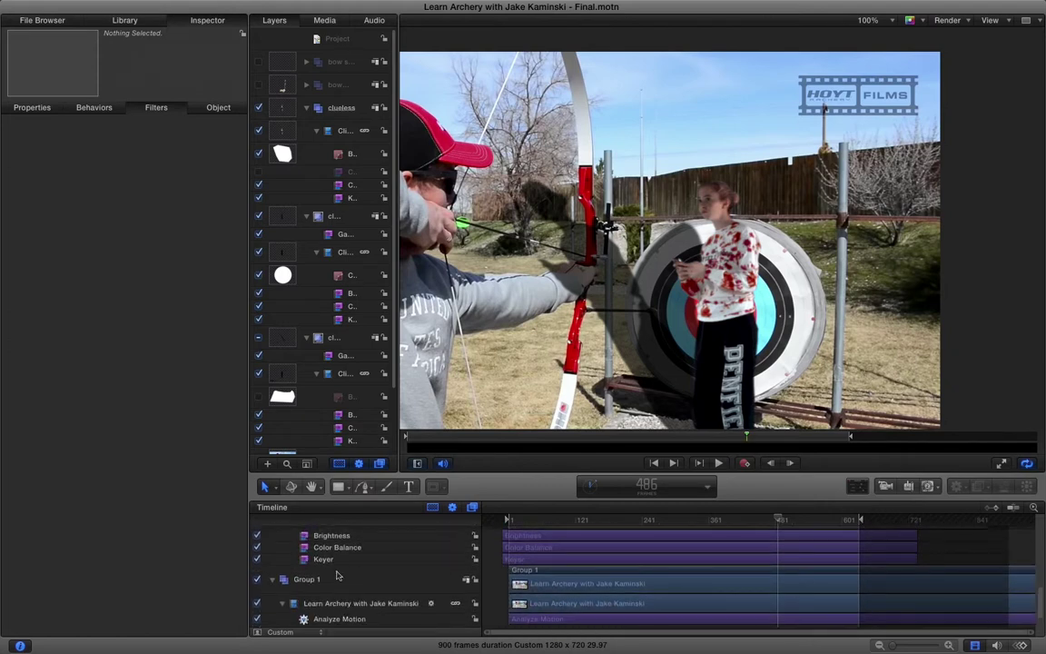
scroll(335, 572, "up", 2)
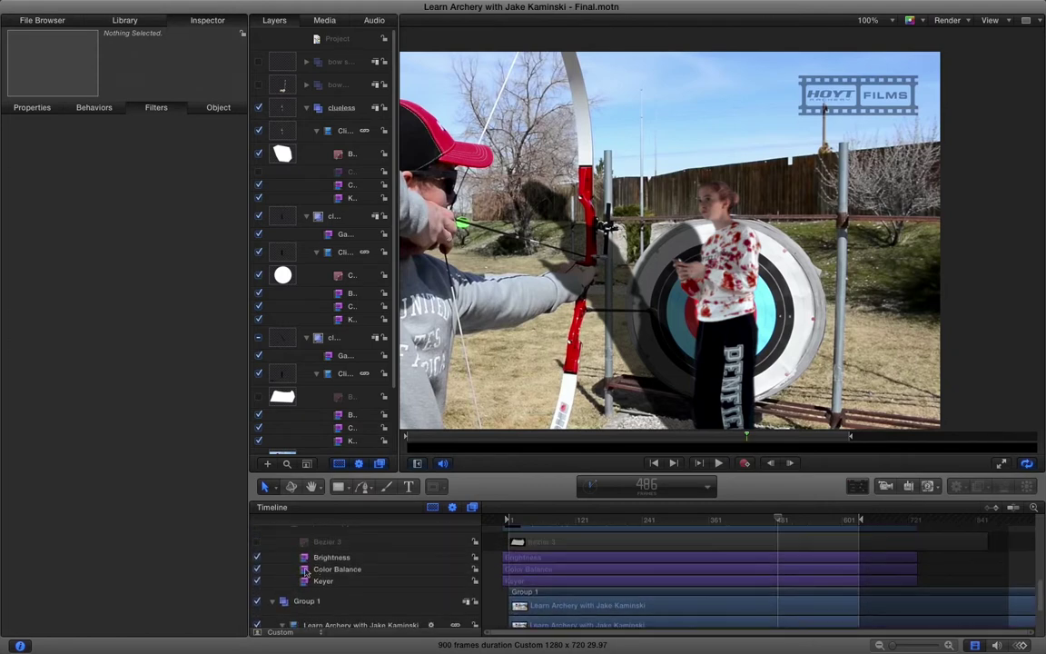
Turn off the Brightness filter on the ground shadow's Clip #39 copy, and open its Color Balance settings at frame 115.
left_click(257, 557)
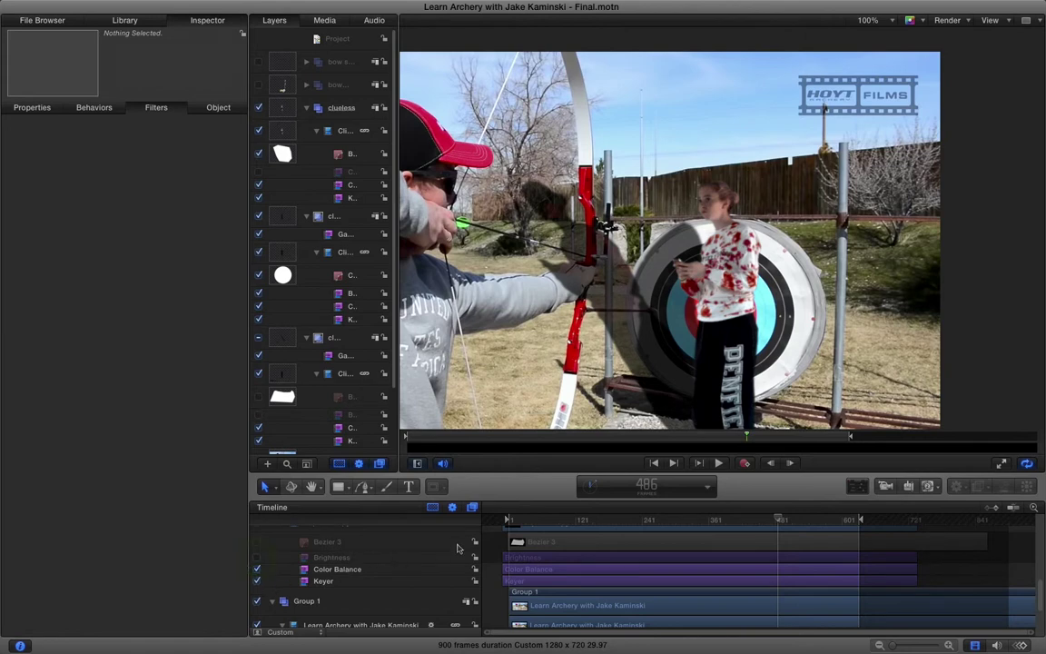
left_click_drag(609, 520, 572, 524)
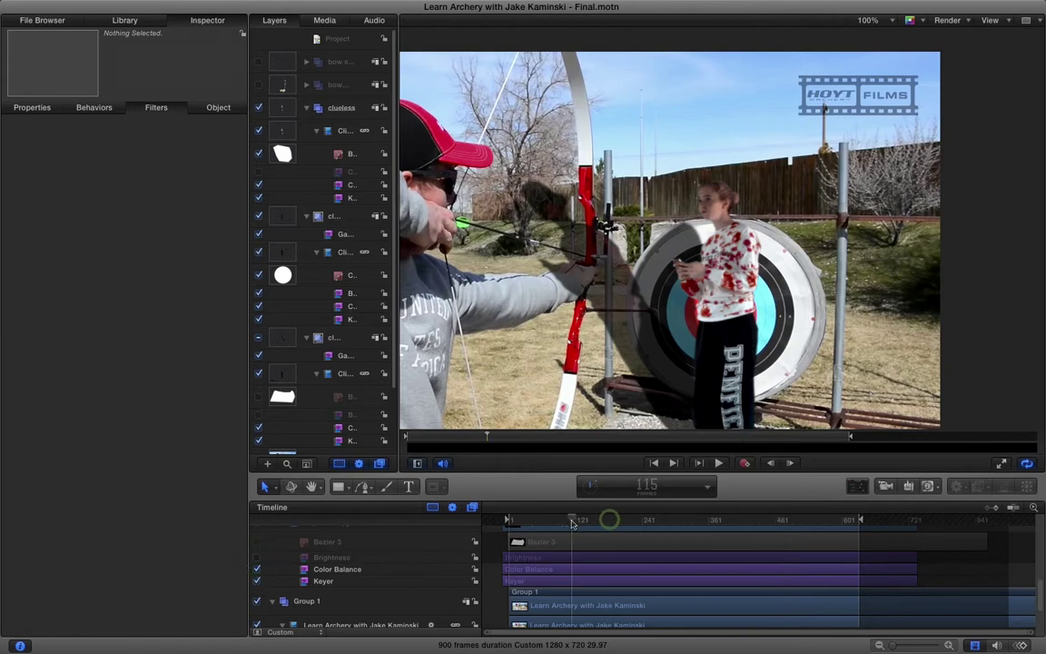
left_click(334, 570)
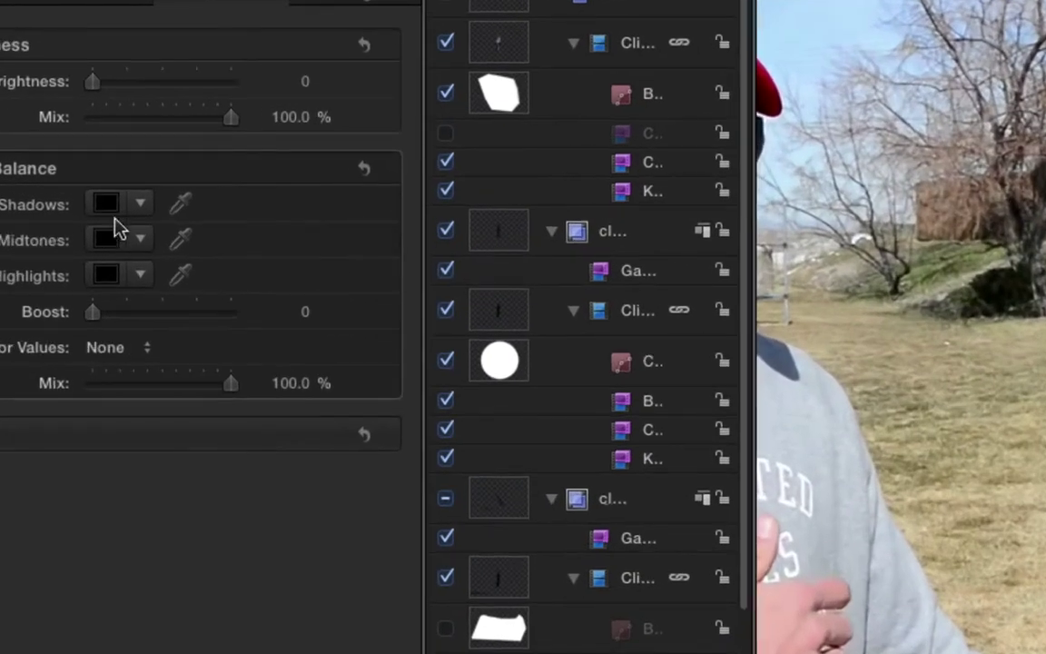
Try a grey Highlights colour in Color Balance, return it to black, and turn the clip's Brightness filter back on.
left_click(113, 273)
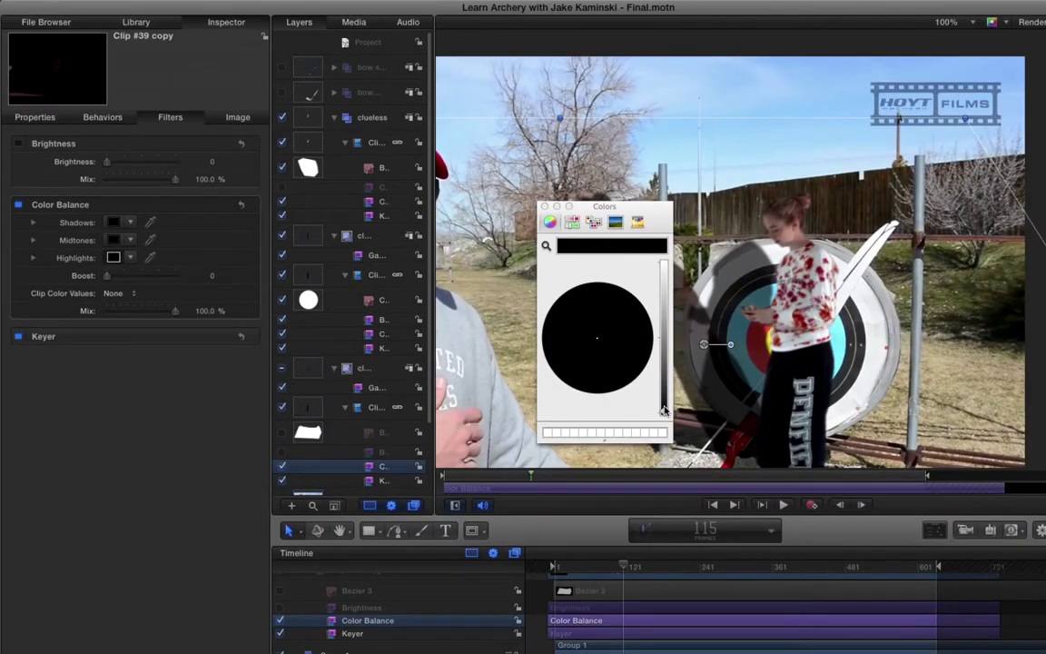
left_click_drag(662, 411, 663, 368)
left_click_drag(616, 209, 507, 197)
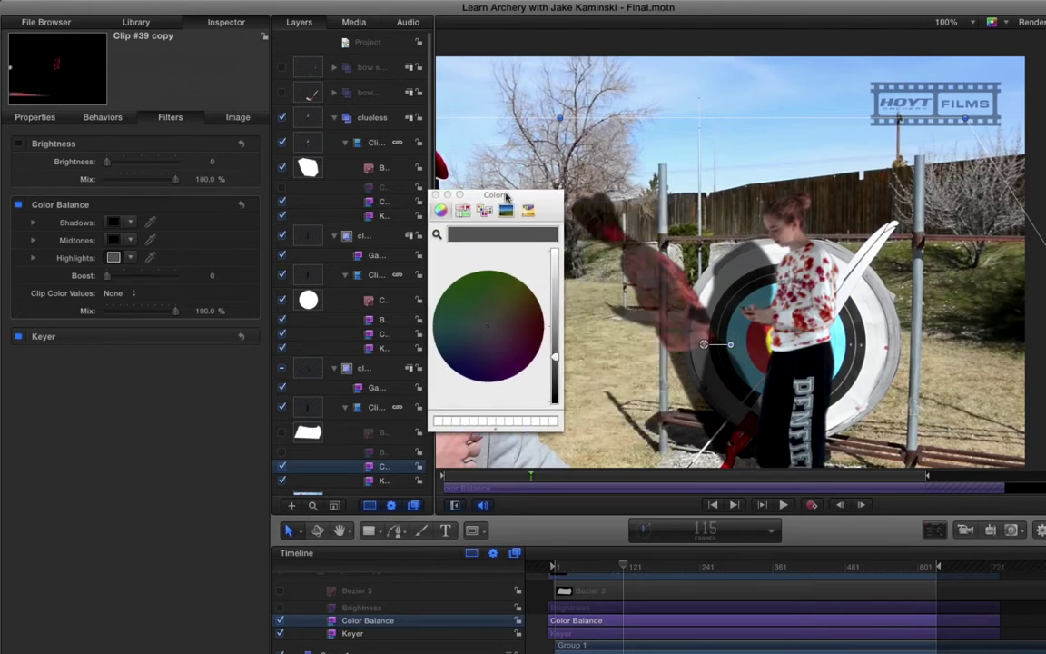
left_click_drag(554, 356, 556, 420)
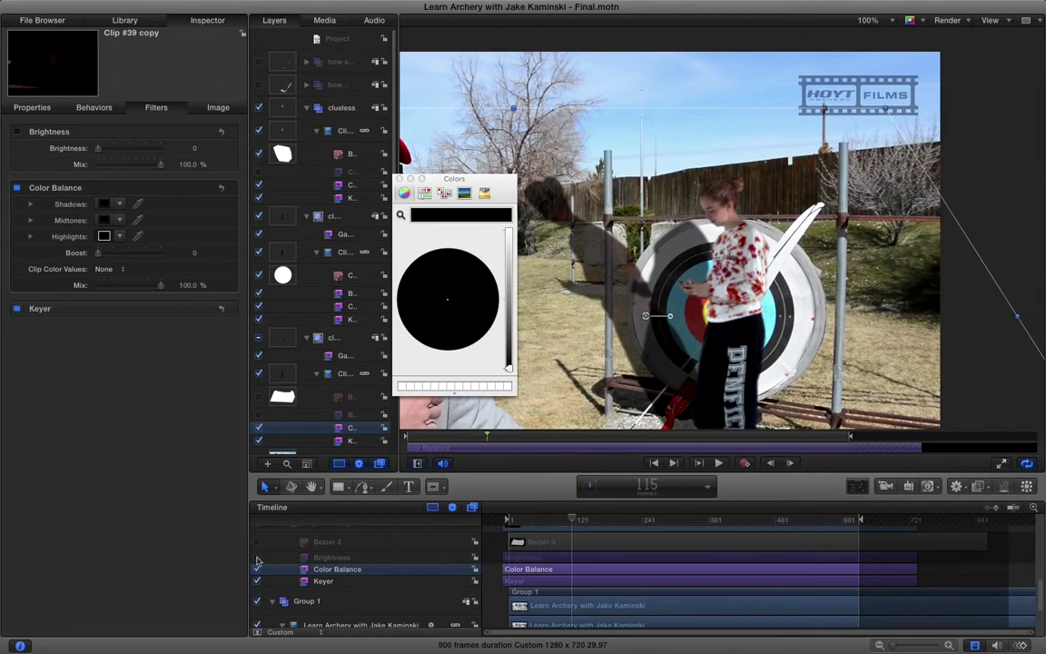
left_click(257, 557)
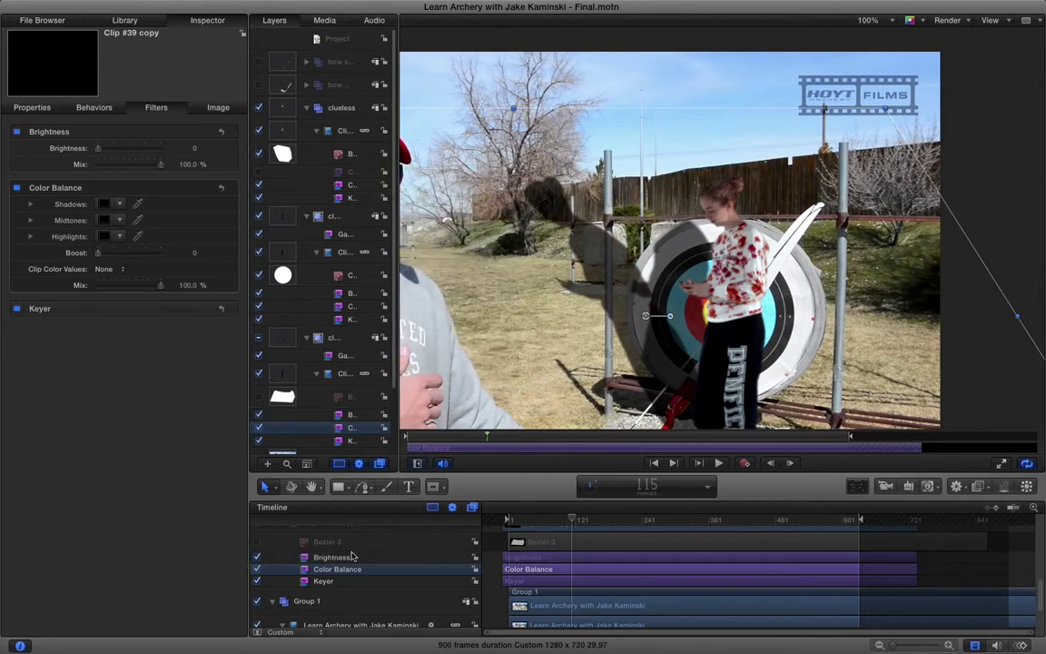
left_click(257, 557)
Show the canvas at 200% and turn off the clueless shadow - target group.
scroll(268, 555, "up", 4)
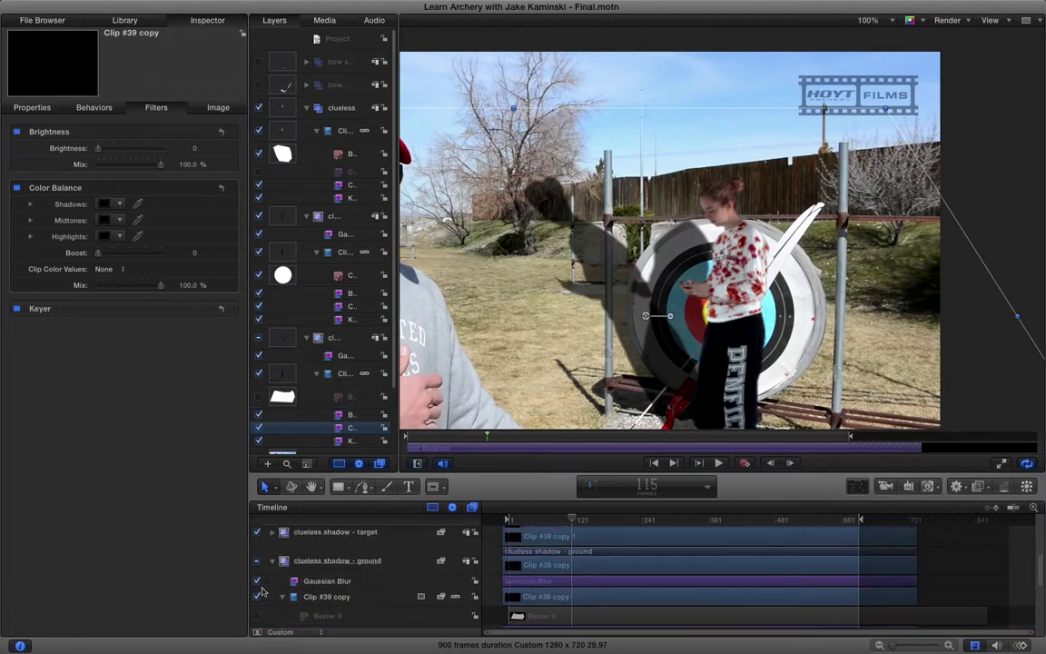
left_click(257, 582)
key("super+equal")
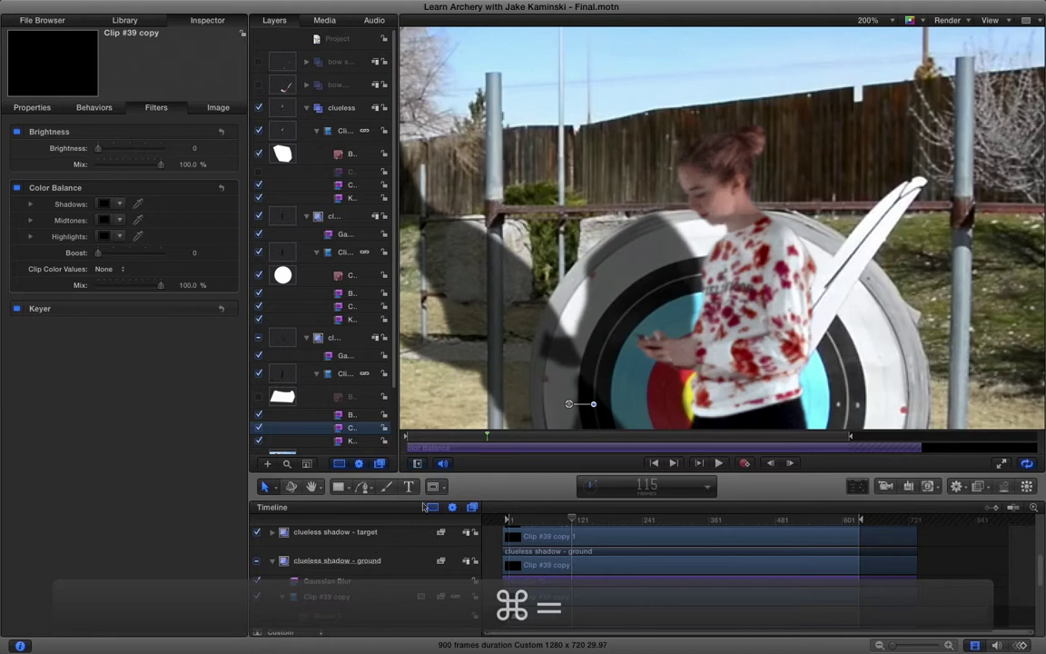
scroll(341, 546, "up", 5)
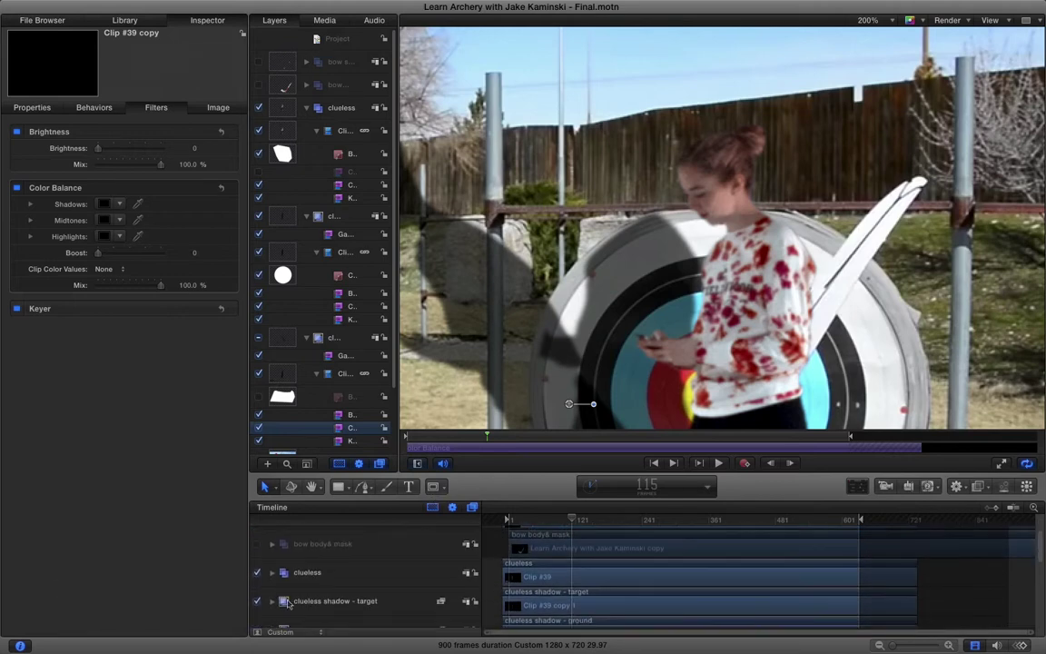
left_click(256, 606)
scroll(361, 572, "down", 5)
scroll(360, 572, "up", 3)
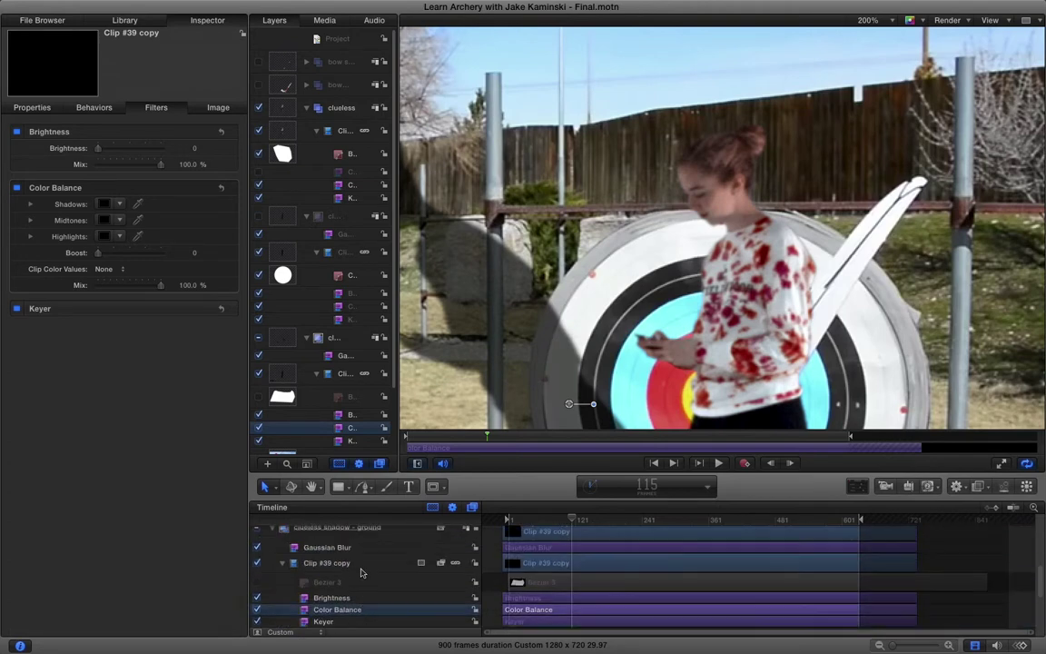
Compare the ground shadow with its Gaussian Blur off and on, leaving the blur on and the canvas at 100%.
left_click(259, 548)
left_click(258, 547)
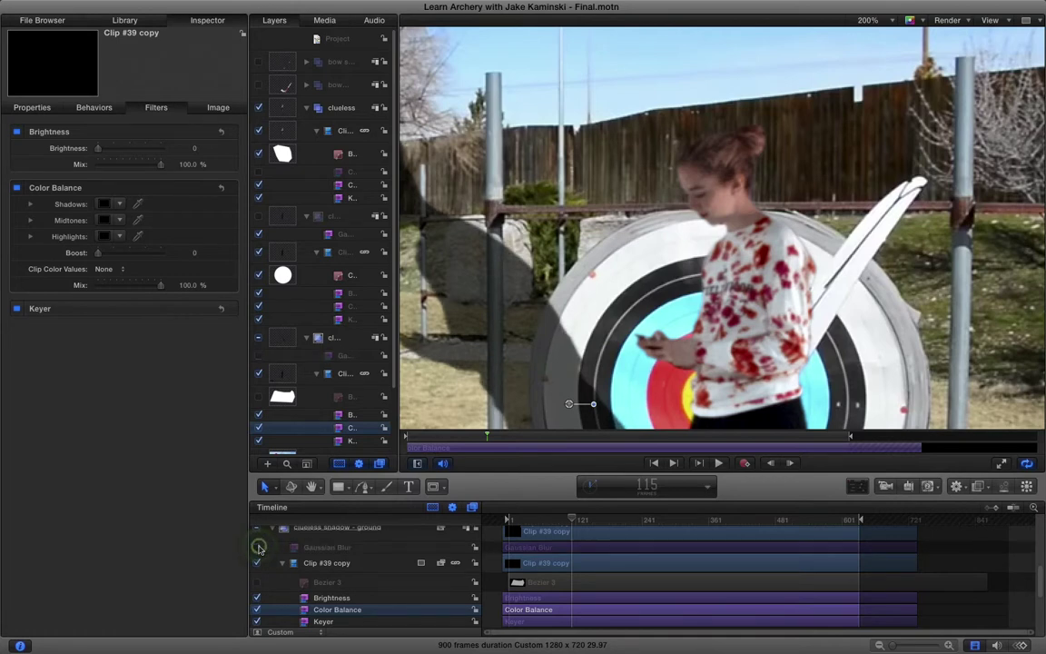
left_click(259, 548)
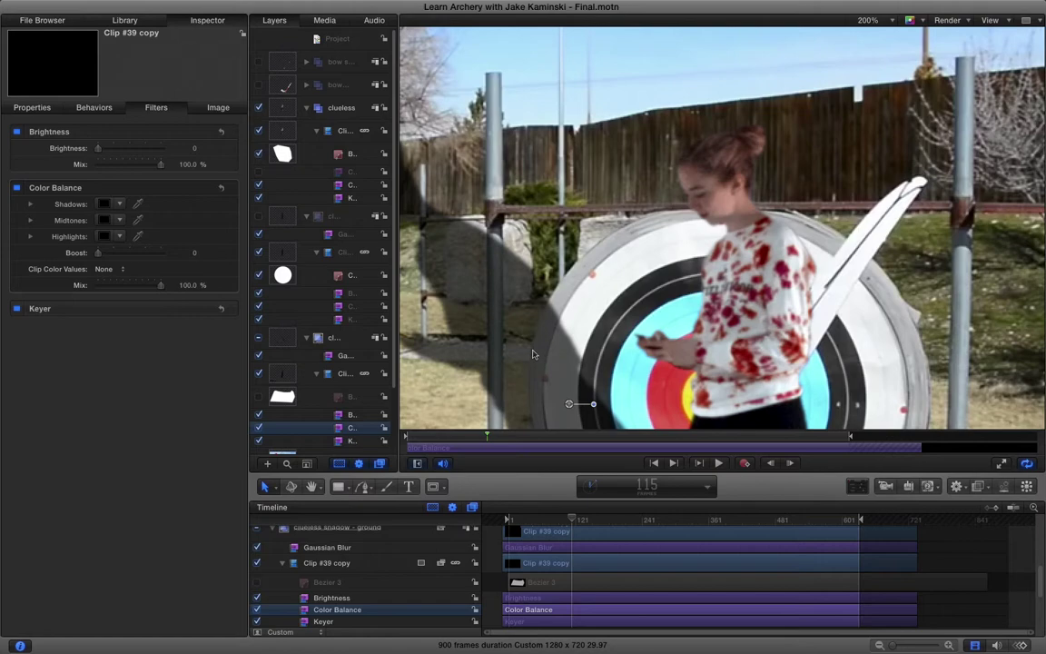
scroll(533, 354, "down", 2)
key("super+minus")
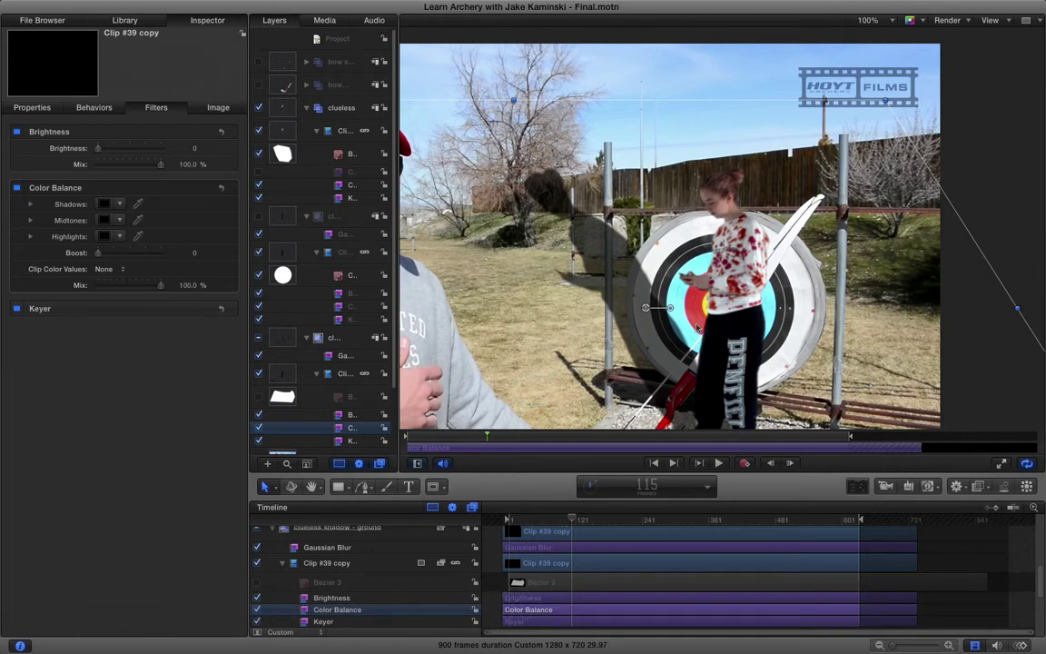
Try resizing the ground shadow's Clip #39 copy by its upper corner with the canvas at 66%, and undo the change.
left_click(336, 563)
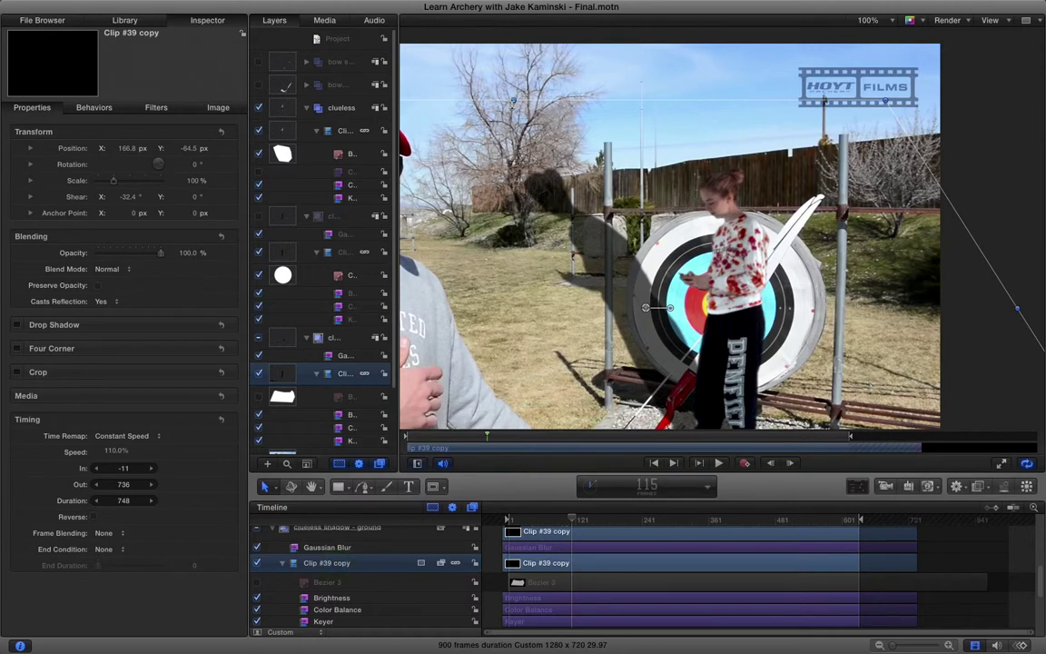
key("super+minus")
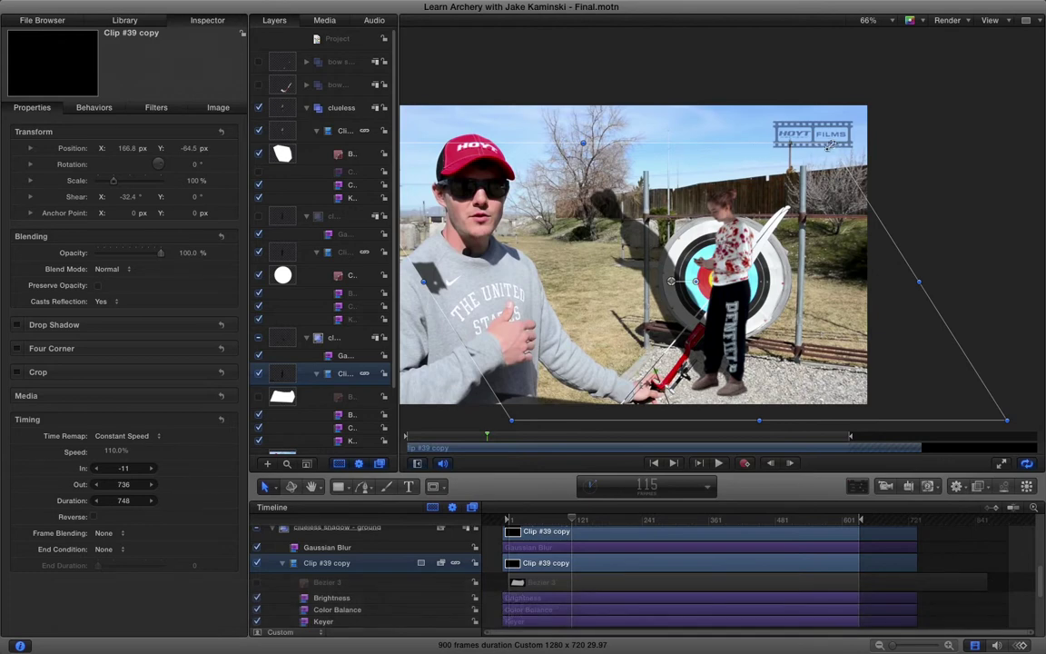
left_click_drag(828, 145, 786, 191)
key("super+z")
Try reshaping the ground shadow clip with the Distort tool by moving its upper edge, and undo the distortion.
left_click(272, 490)
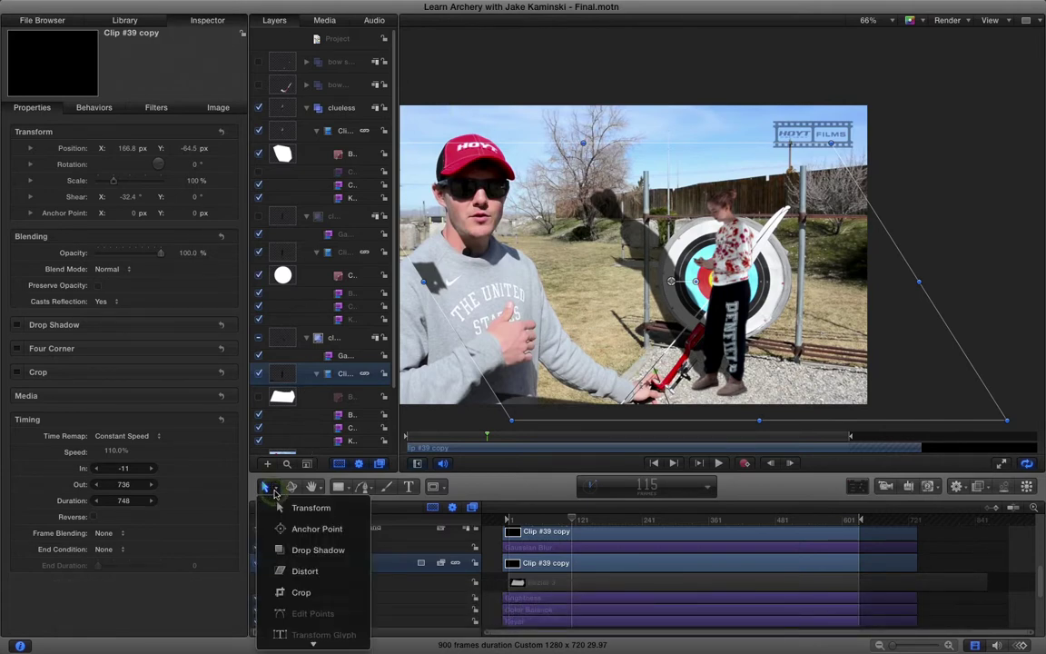
left_click(300, 570)
left_click_drag(582, 148, 551, 160)
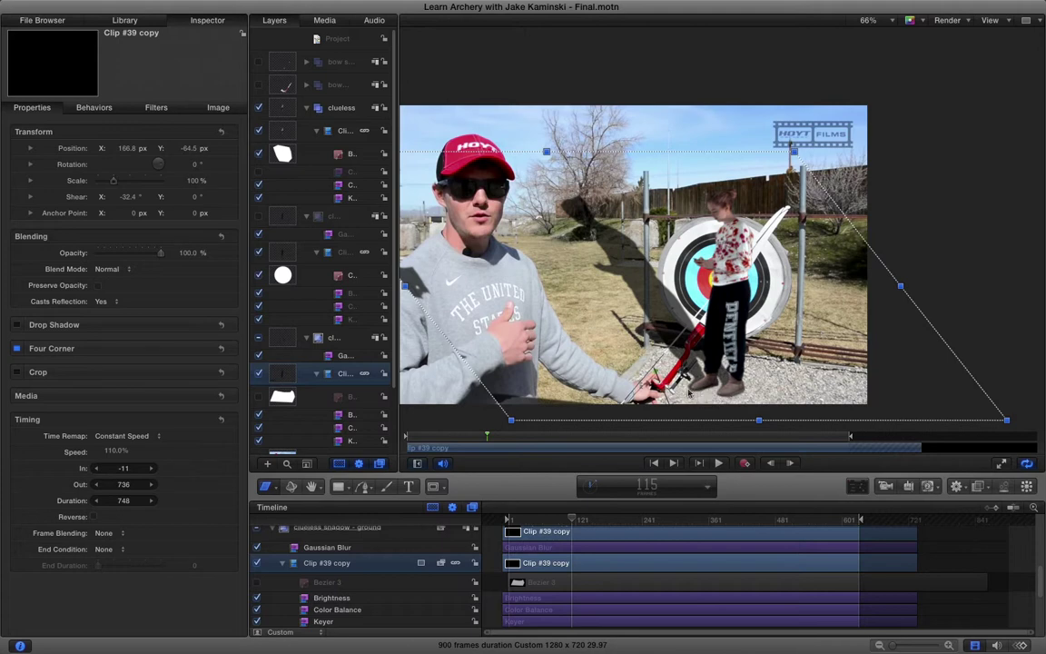
key("super+z")
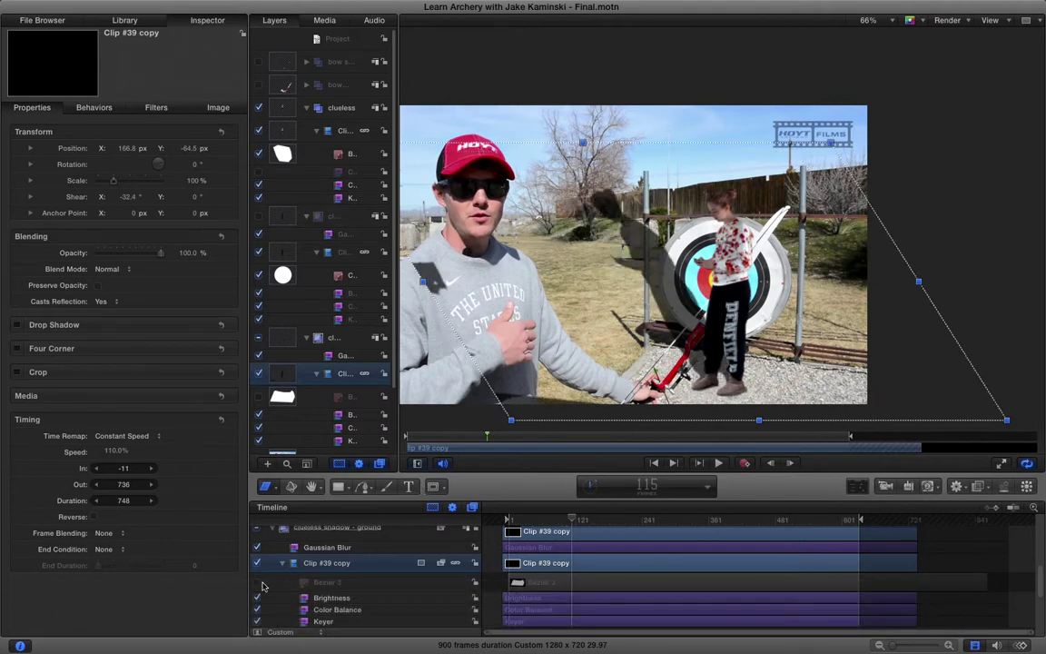
Turn the Bezier 3 mask back on, check it at frame 77, and collapse the clueless shadow - ground group.
left_click(332, 584)
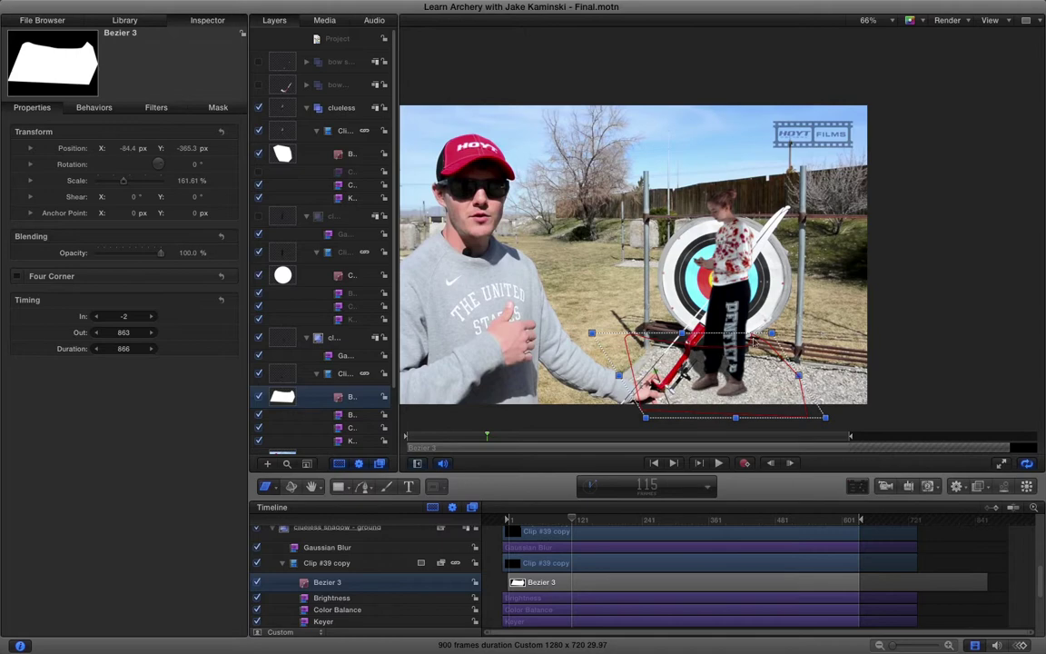
left_click_drag(570, 519, 557, 520)
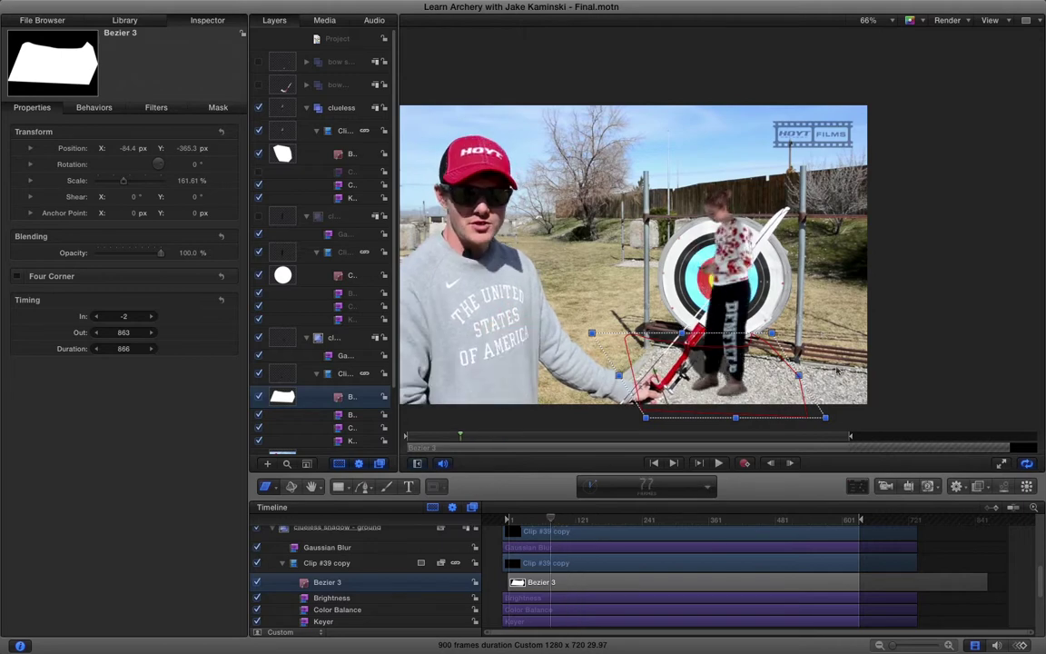
scroll(304, 553, "up", 1)
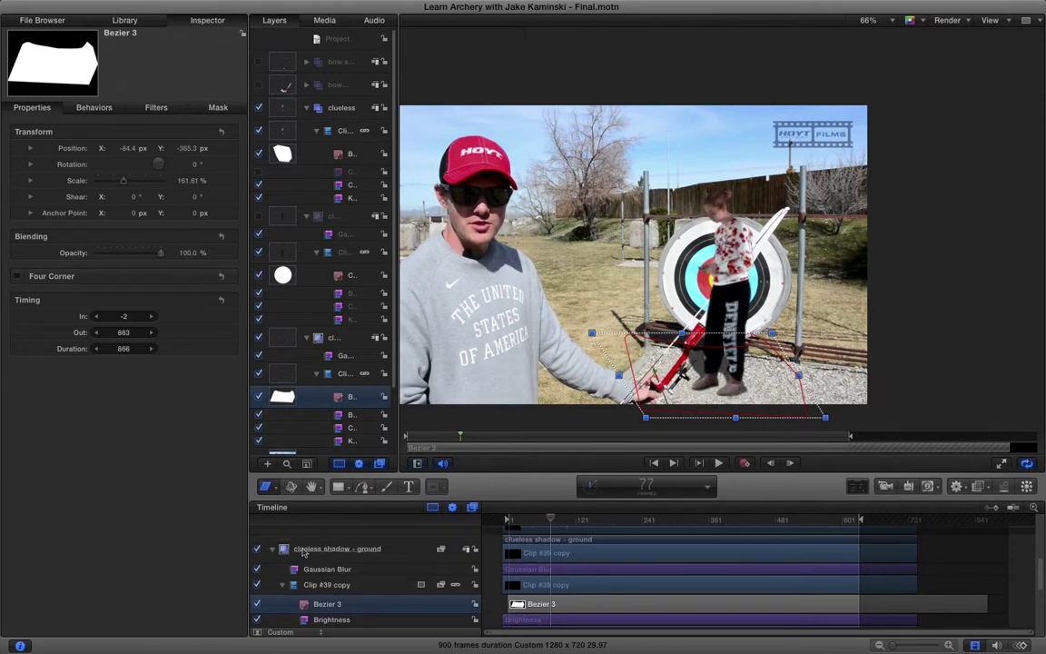
left_click(275, 551)
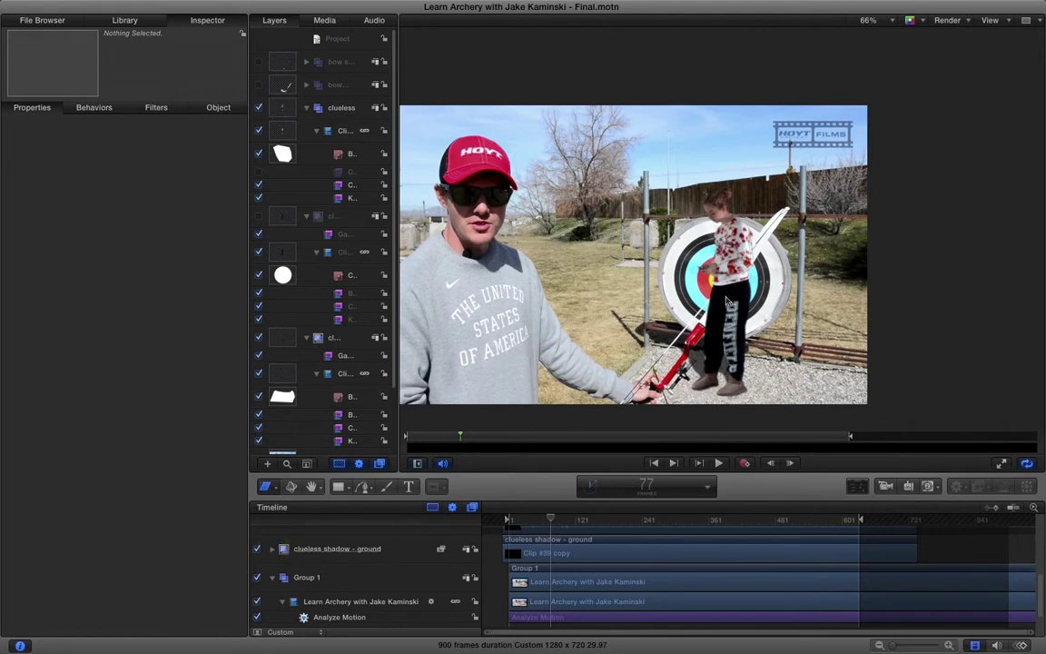
At 100% and frame 334, compare the bow string and bow body& mask groups on and off, leaving both off.
key("super+equal")
scroll(694, 345, "down", 3)
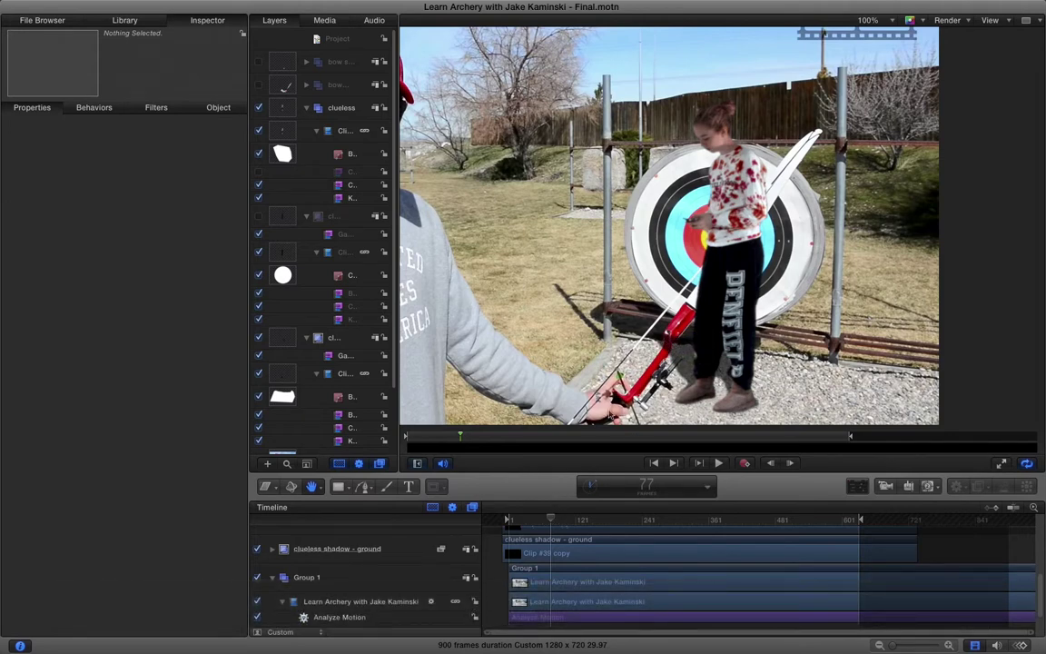
mouse_move(548, 521)
left_mouse_down()
mouse_move(513, 522)
mouse_move(694, 519)
left_mouse_up()
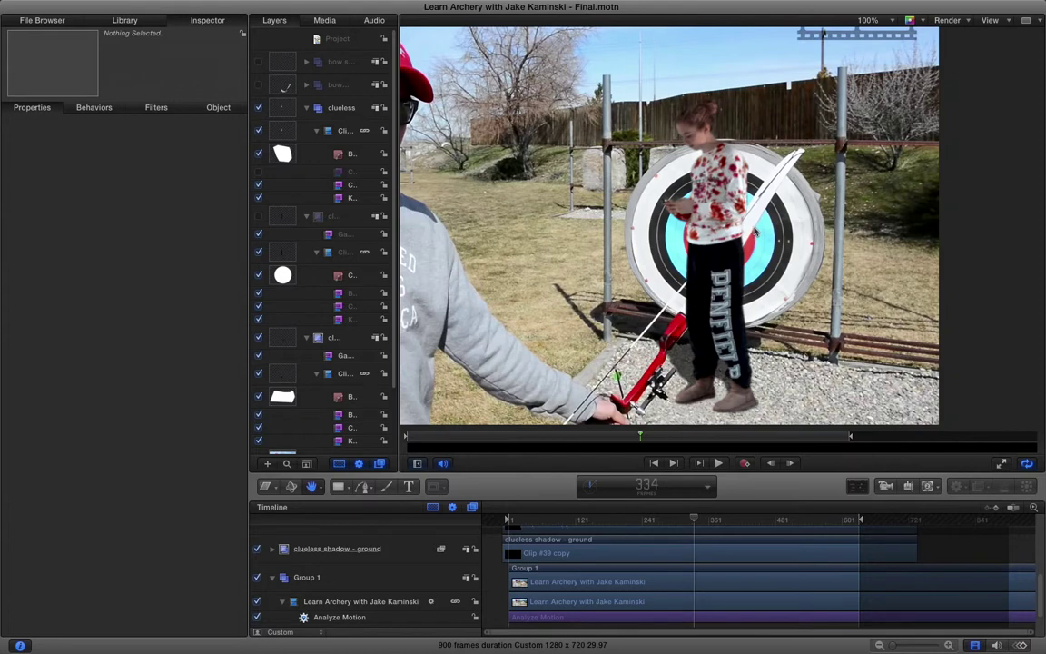
scroll(294, 500, "up", 5)
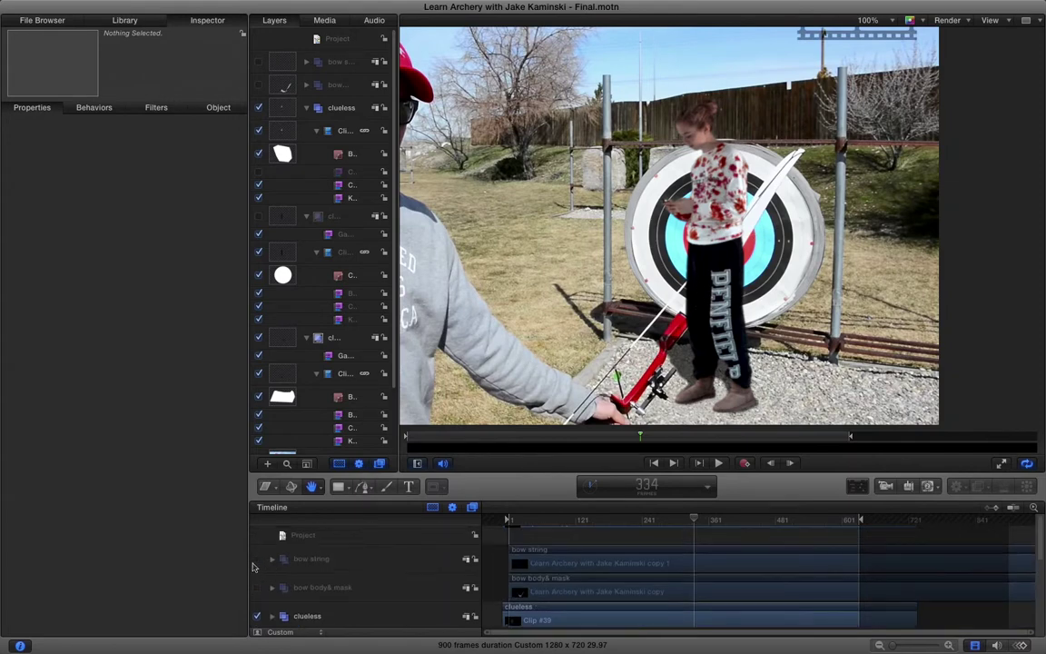
left_click(259, 588)
left_click(258, 559)
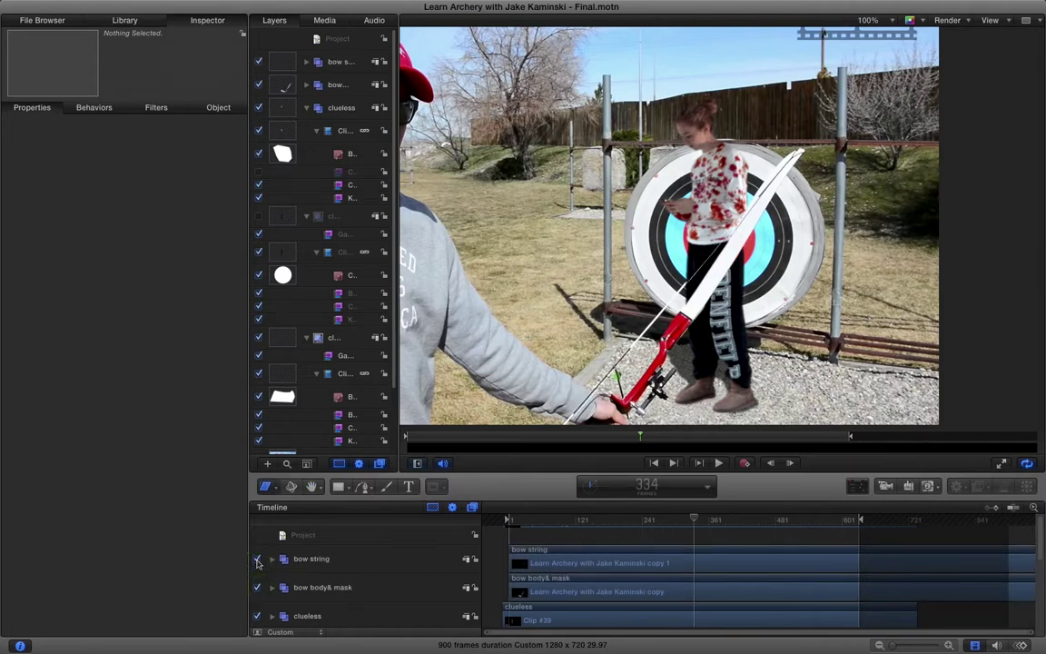
left_click(258, 559)
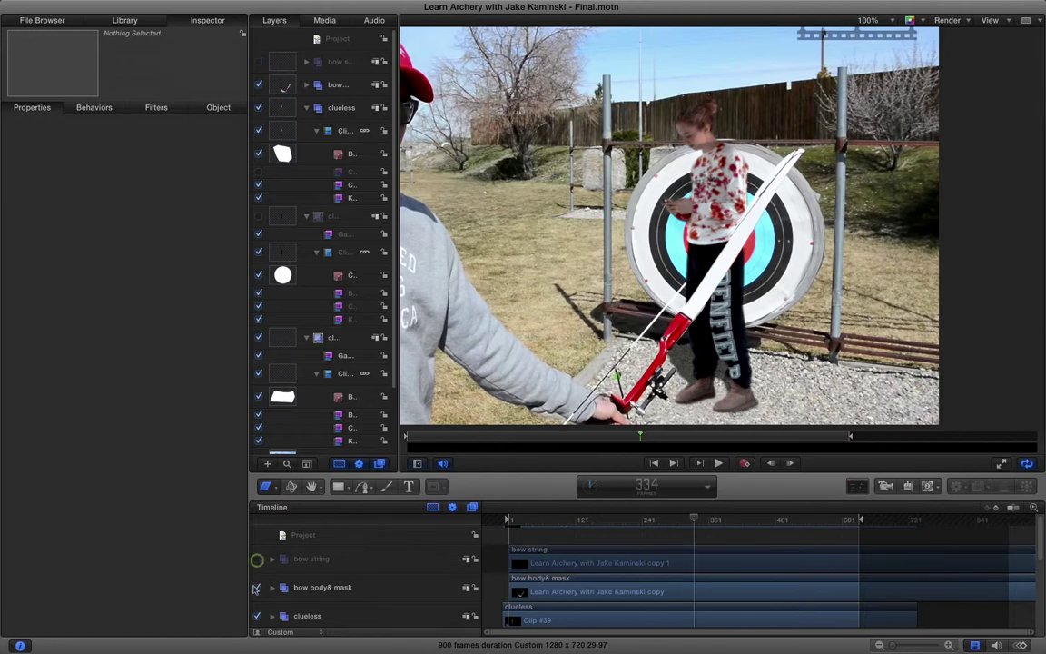
left_click(259, 587)
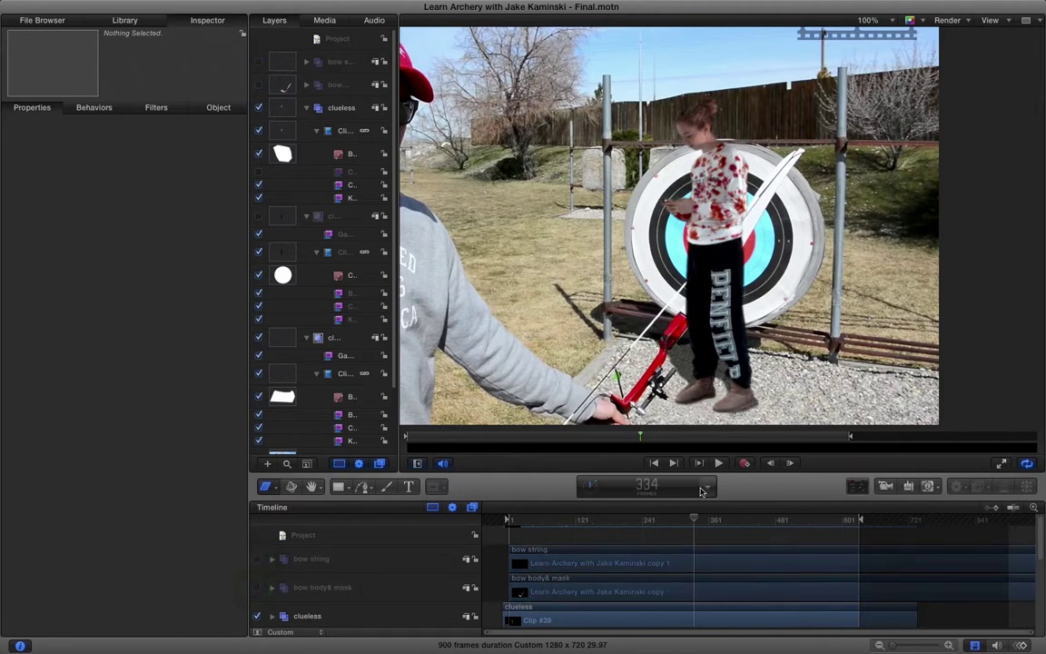
Examine the girl's exit from the shot around frames 615 to 625, and go back to frame 524.
scroll(717, 552, "down", 5)
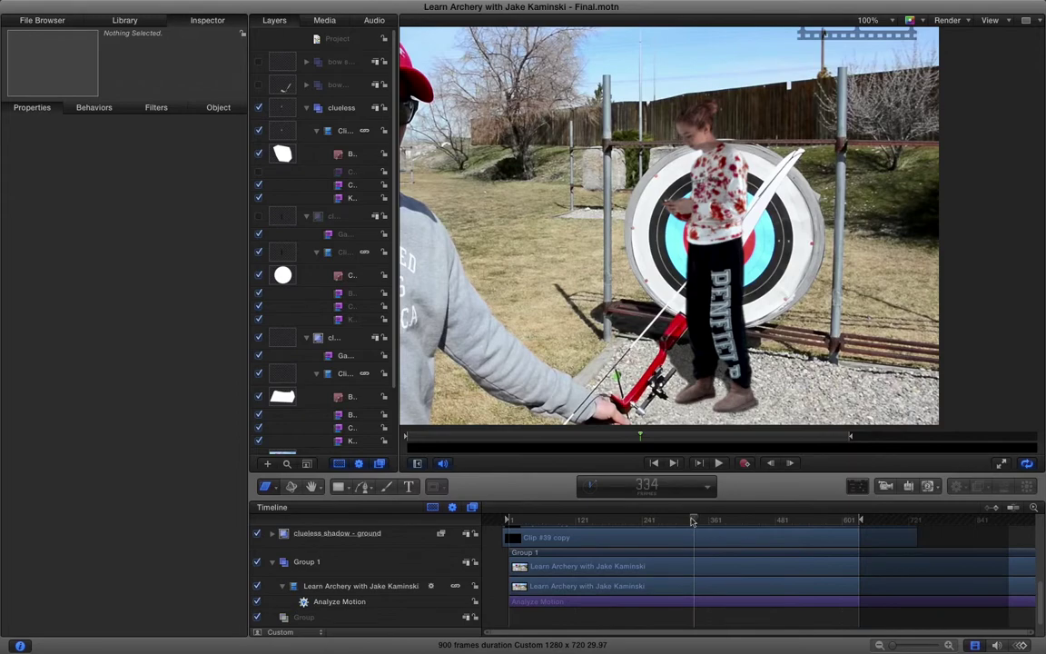
left_click_drag(692, 520, 850, 510)
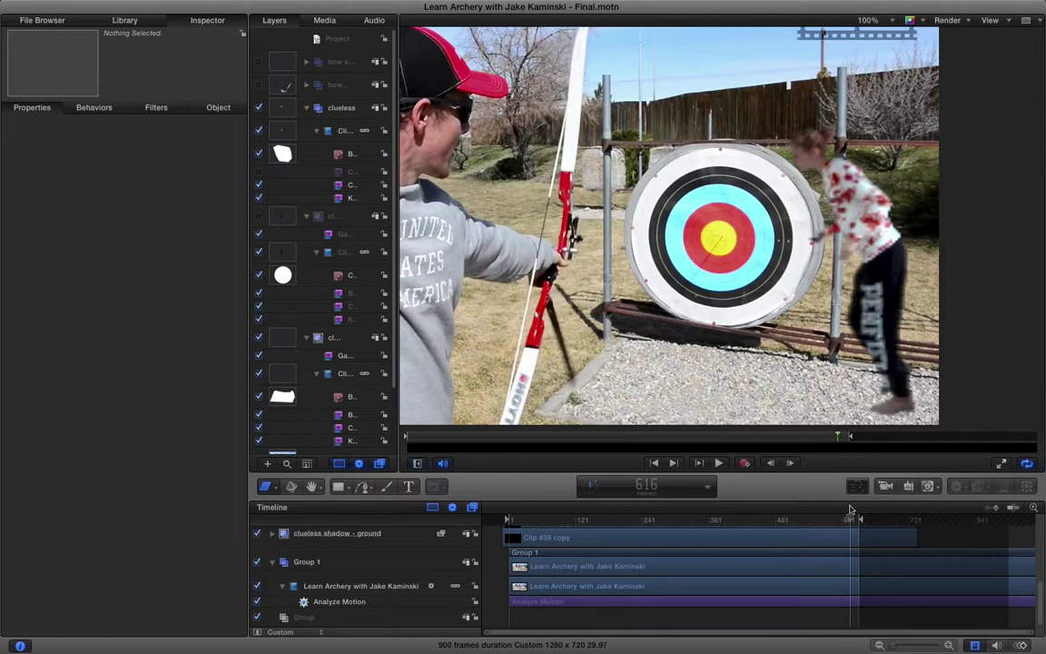
left_click_drag(849, 510, 849, 510)
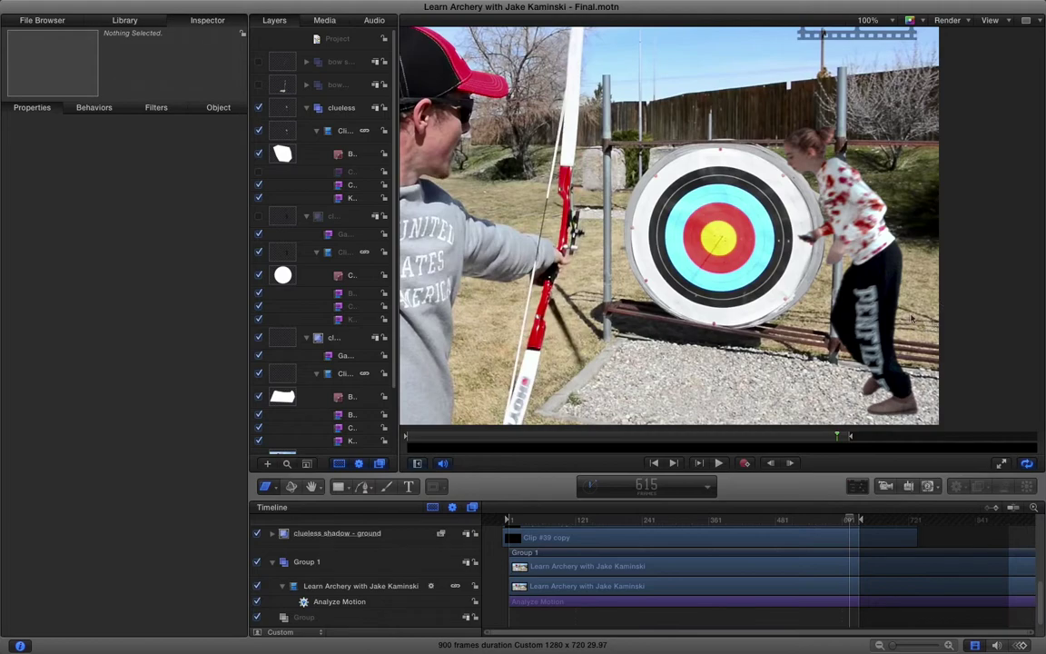
mouse_move(849, 519)
left_mouse_down()
mouse_move(808, 520)
mouse_move(857, 518)
left_mouse_up()
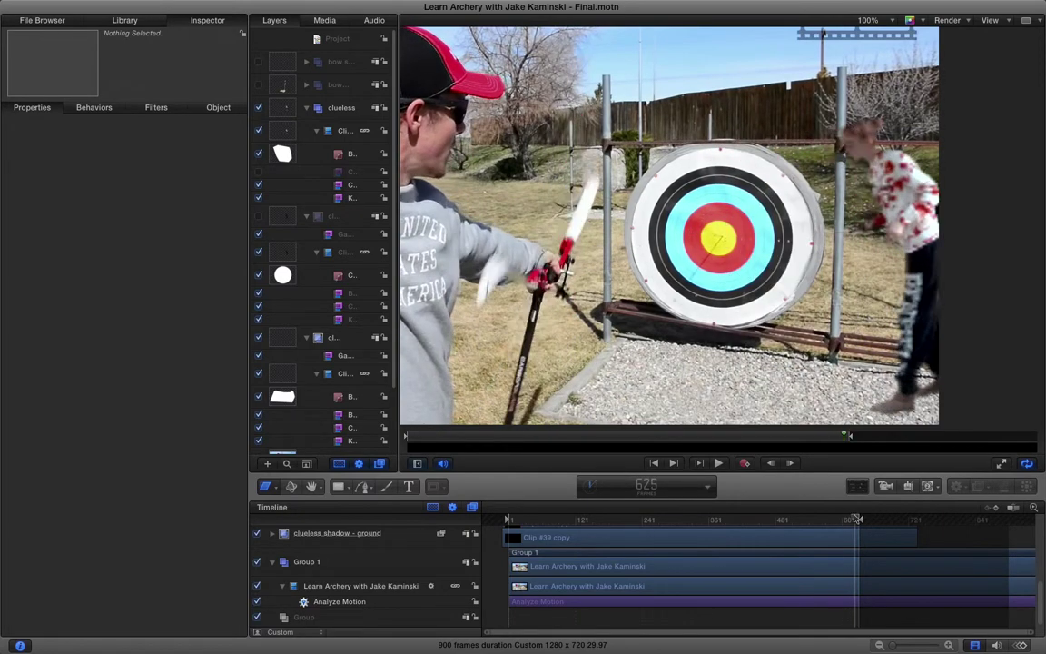
key("o")
key("shift+space")
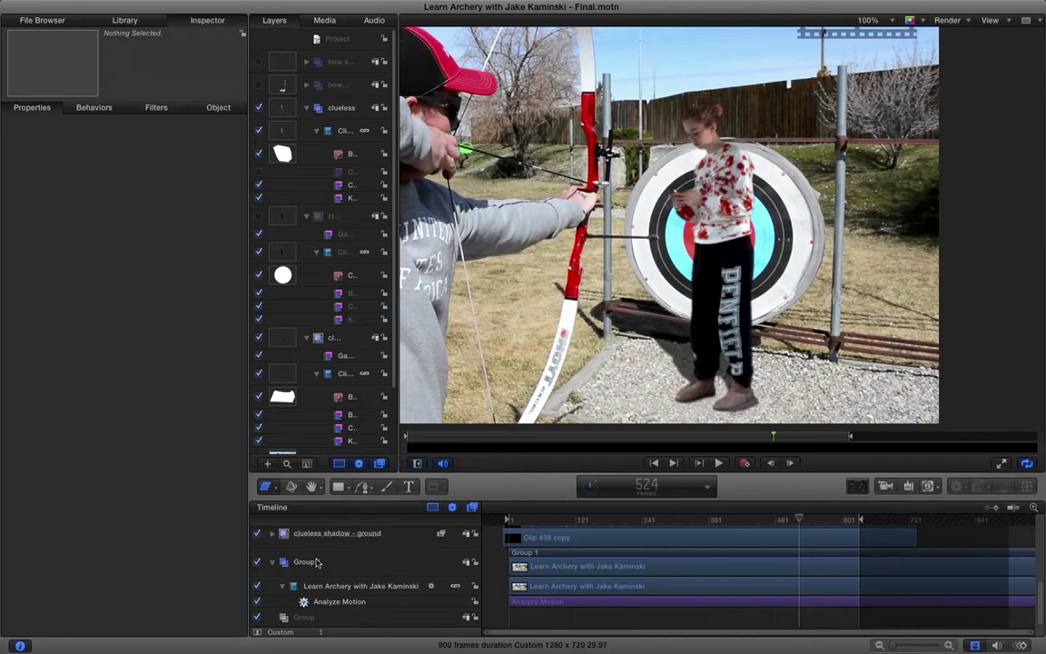
Turn on the clueless shadow - target group and expand its Clip #39 copy 1 to show the clip's mask and filters.
scroll(317, 563, "up", 3)
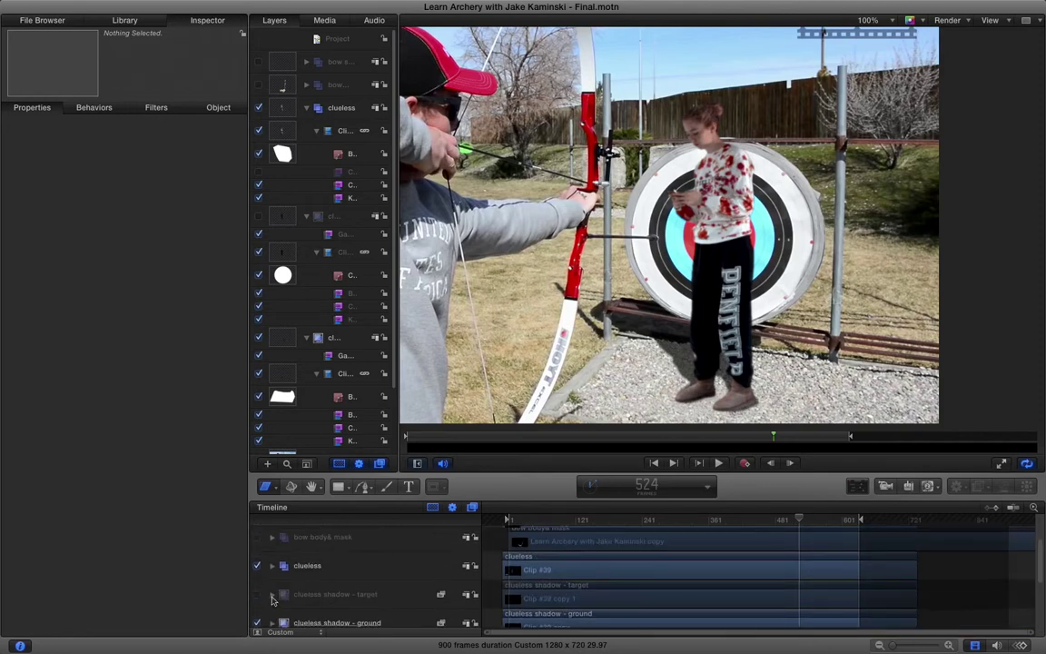
scroll(272, 595, "down", 3)
scroll(297, 558, "up", 1)
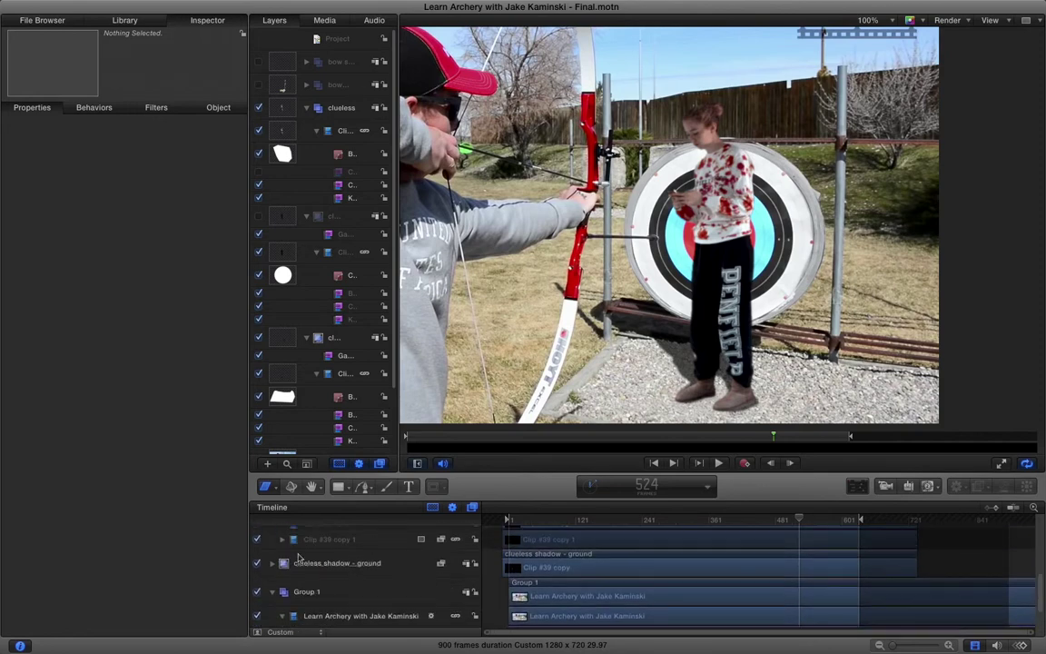
scroll(297, 558, "up", 2)
left_click(257, 557)
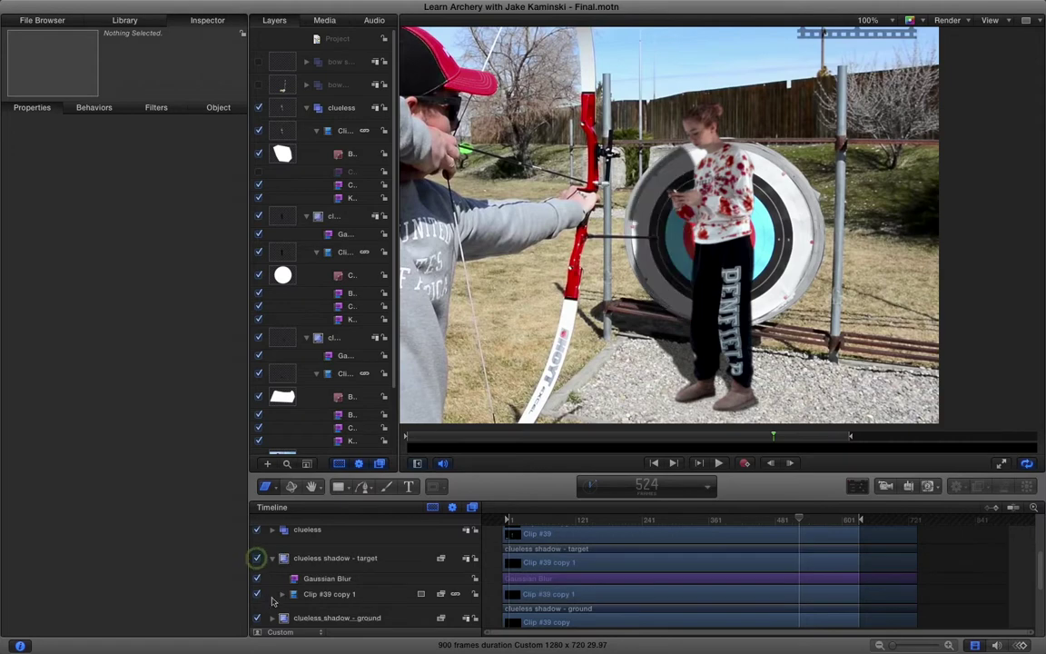
left_click(281, 594)
scroll(328, 579, "down", 3)
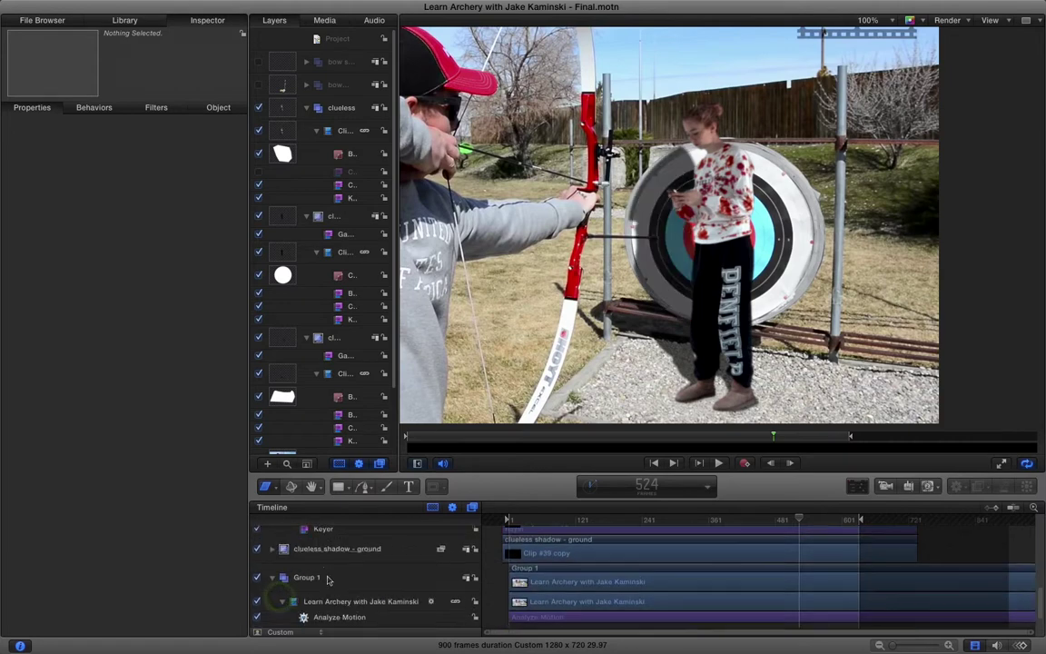
scroll(329, 580, "up", 2)
scroll(328, 569, "up", 4)
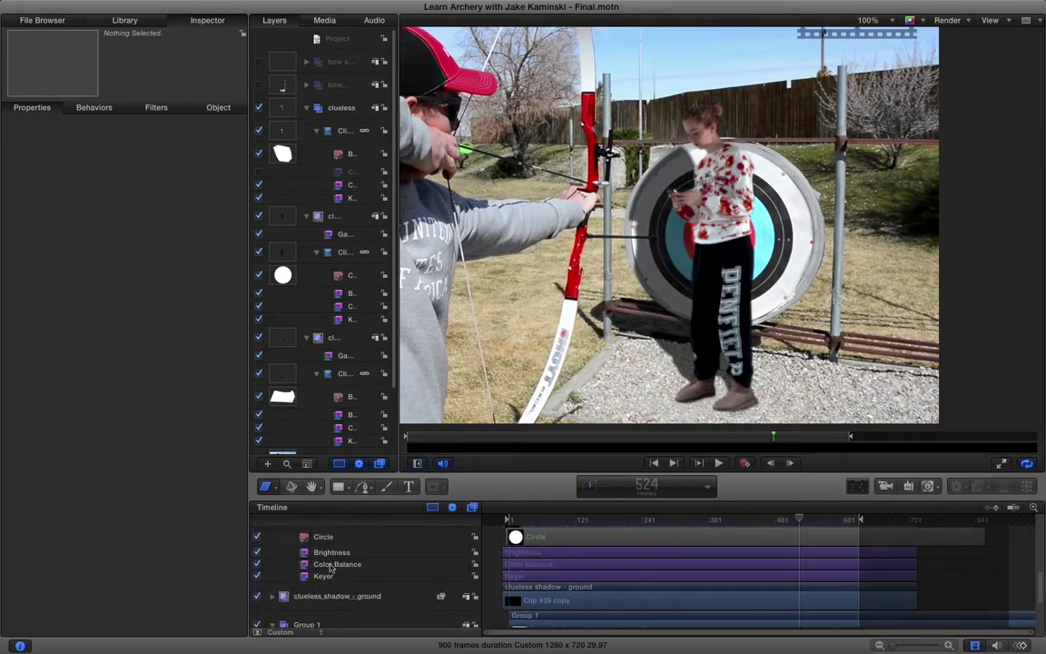
scroll(311, 578, "down", 1)
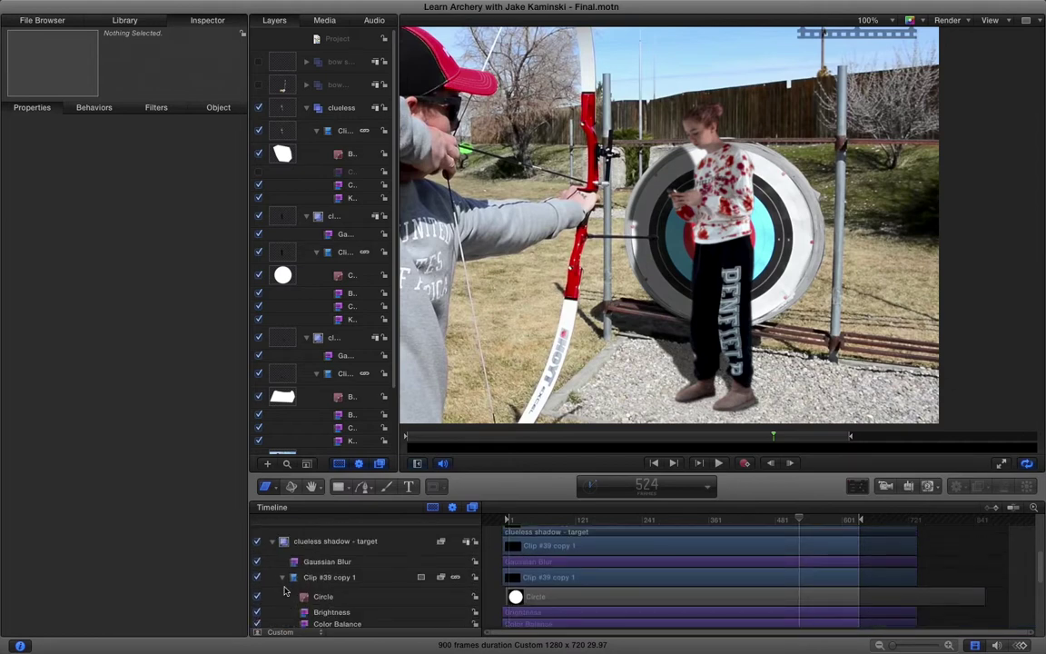
Compare the target shadow with its Circle mask off and on, leaving the mask on and selected.
left_click(258, 596)
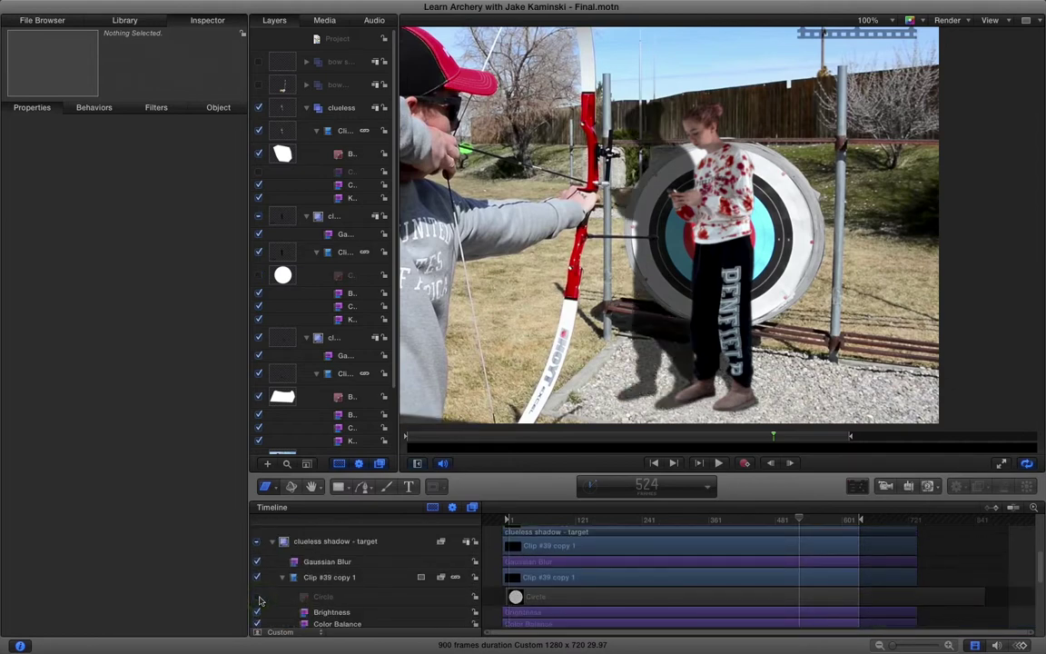
left_click(257, 597)
left_click(313, 600)
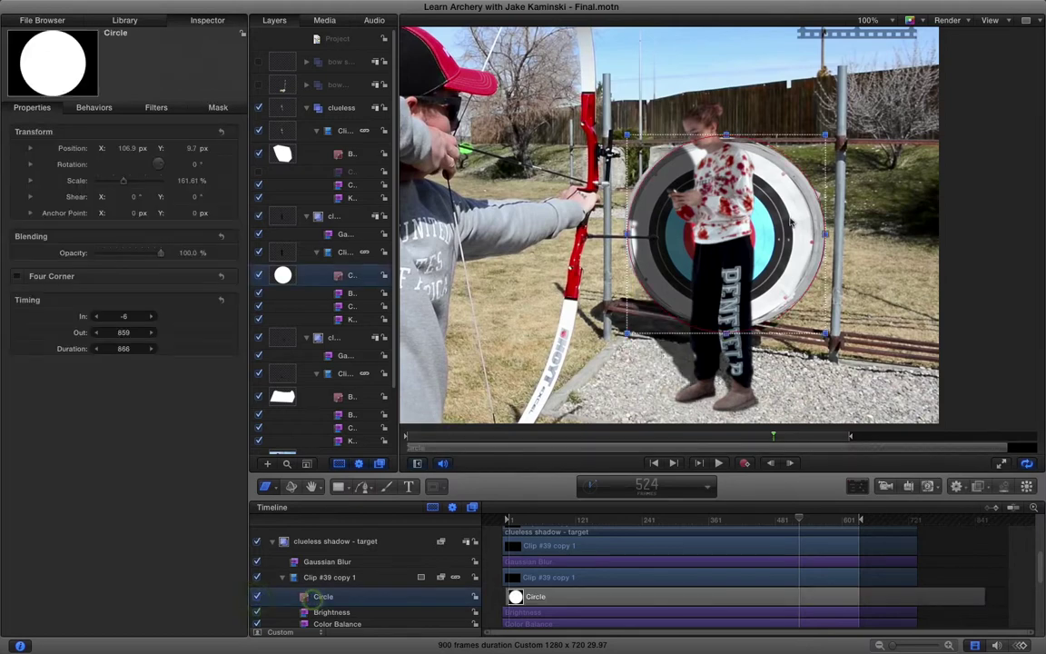
Examine the masked target shadow through the shot up to frame 619, and go back to frame 104.
double_click(377, 595)
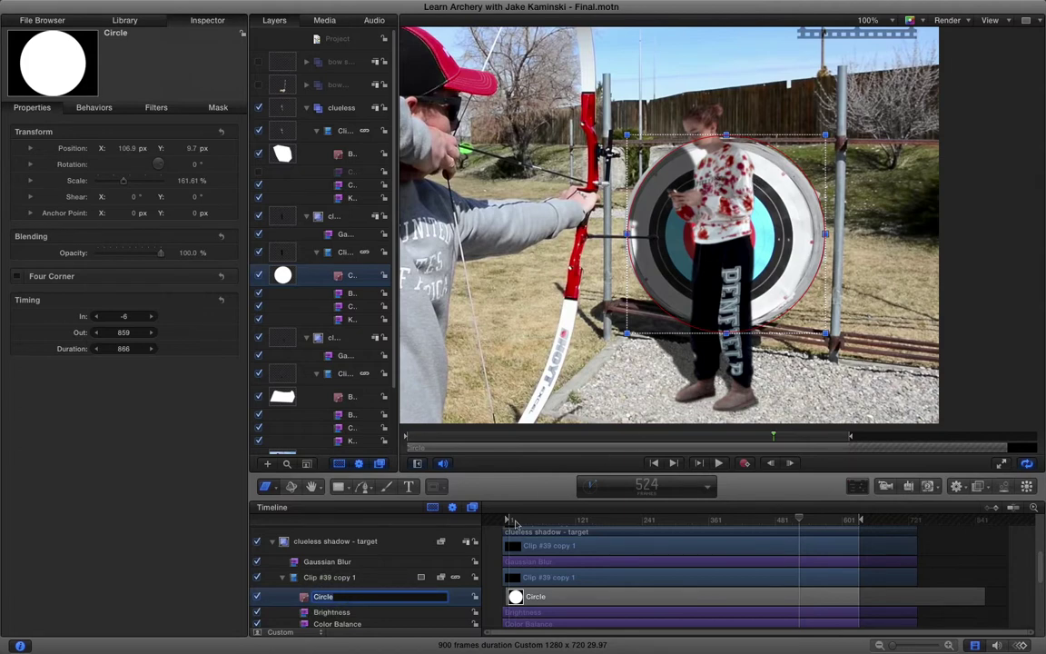
left_click_drag(514, 523, 853, 525)
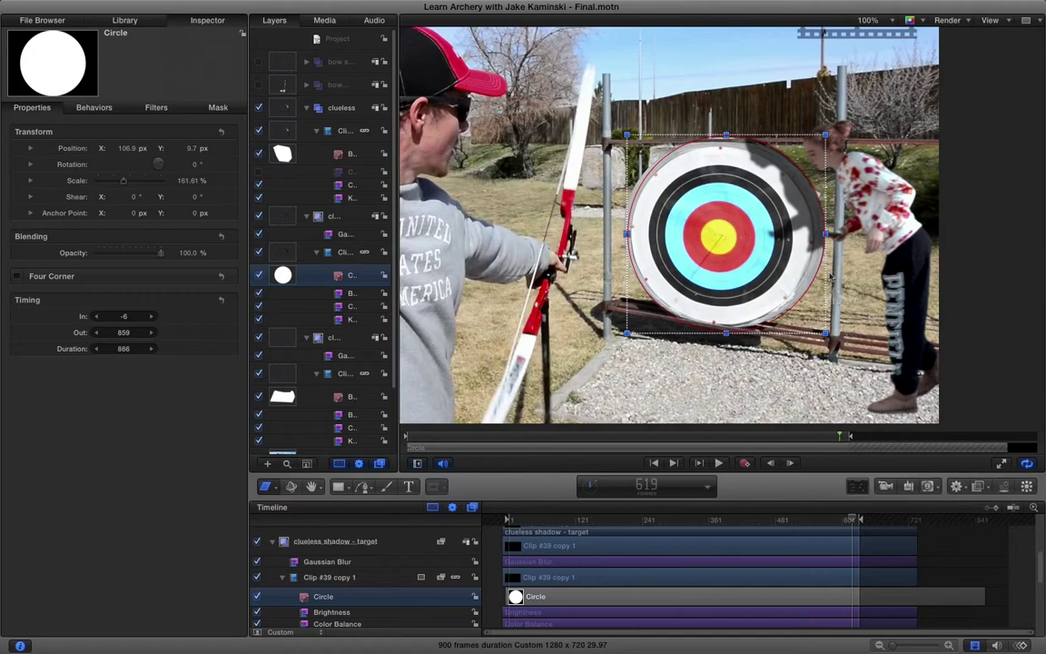
left_click_drag(840, 523, 565, 521)
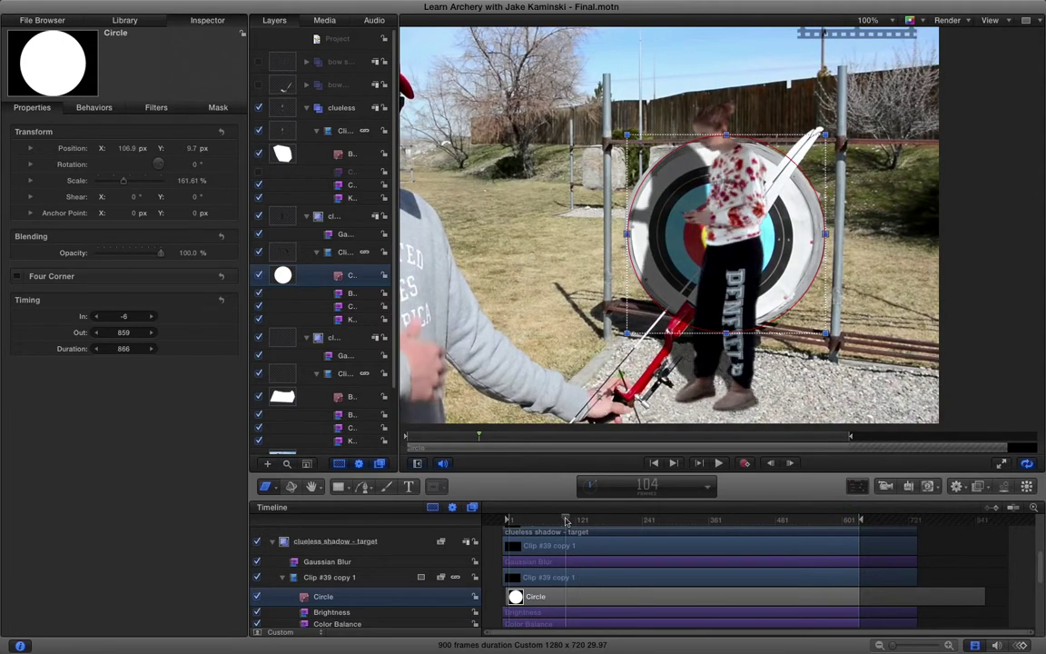